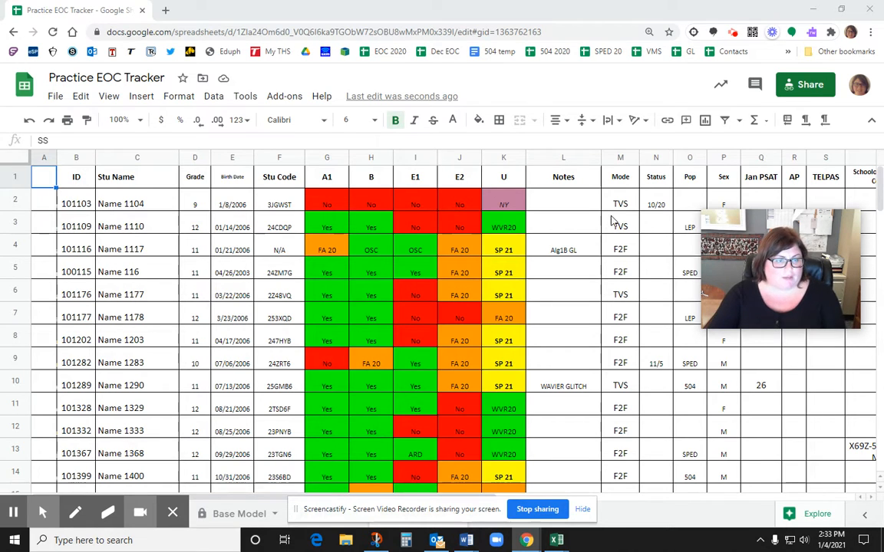
- Protect the entire Mail Merge E2 sheet, with editing permission set to Only you
drag(434, 513, 491, 444)
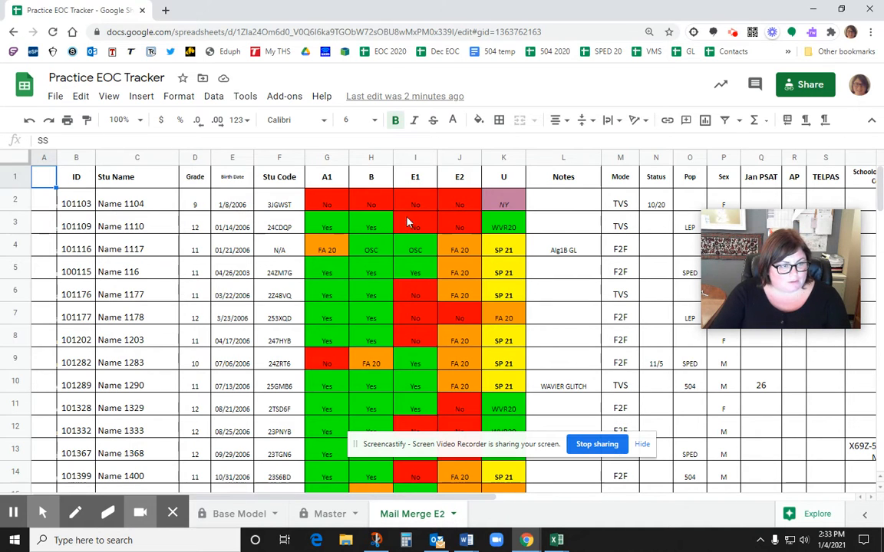
click(15, 153)
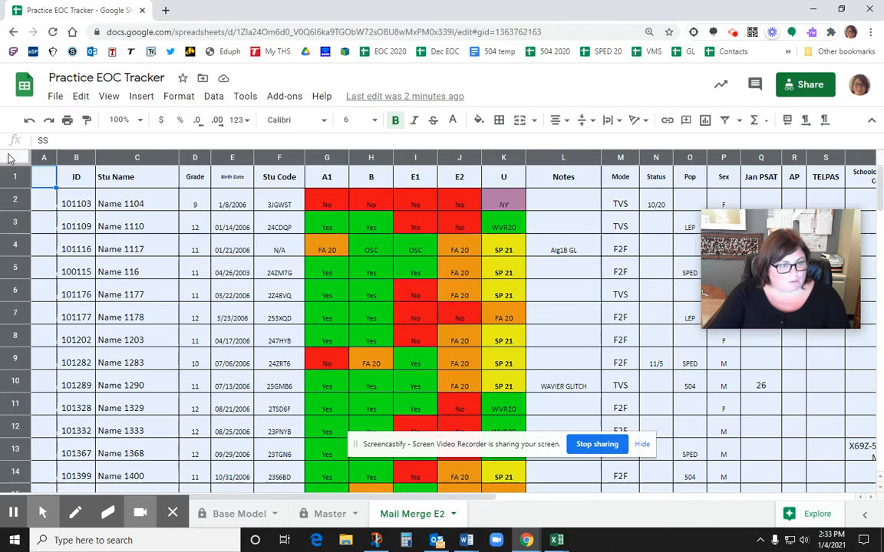
click(214, 96)
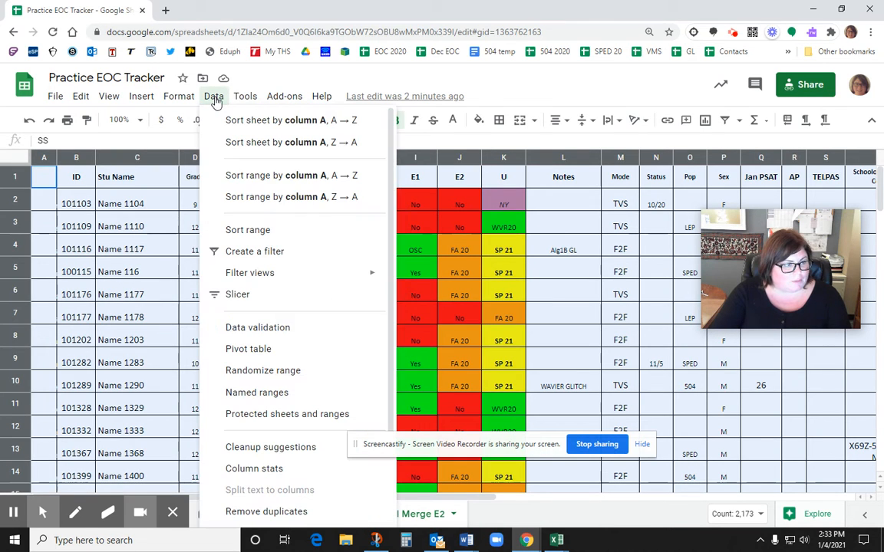
click(268, 415)
drag(773, 283, 773, 418)
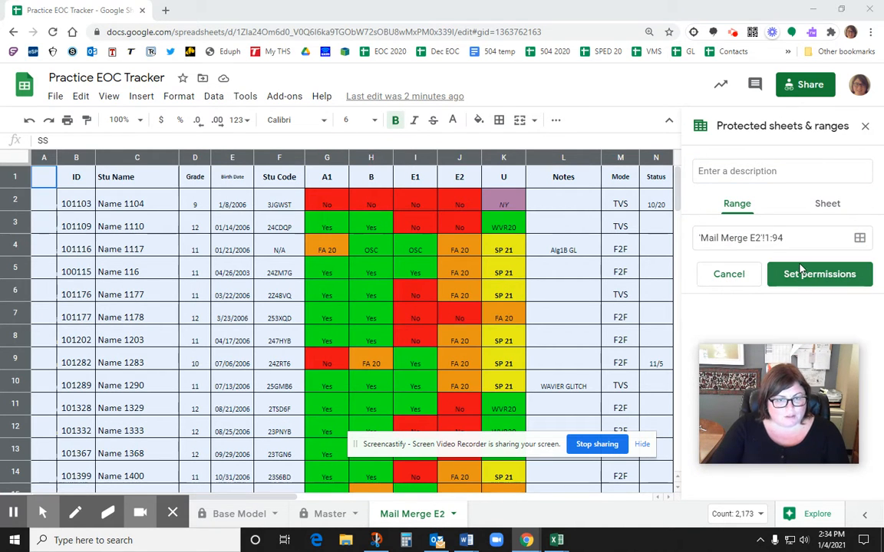
click(830, 206)
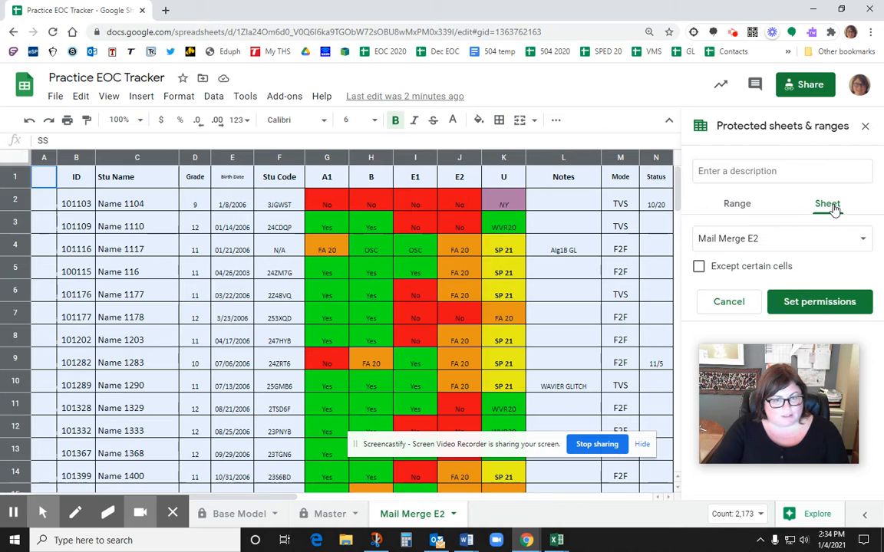
click(812, 307)
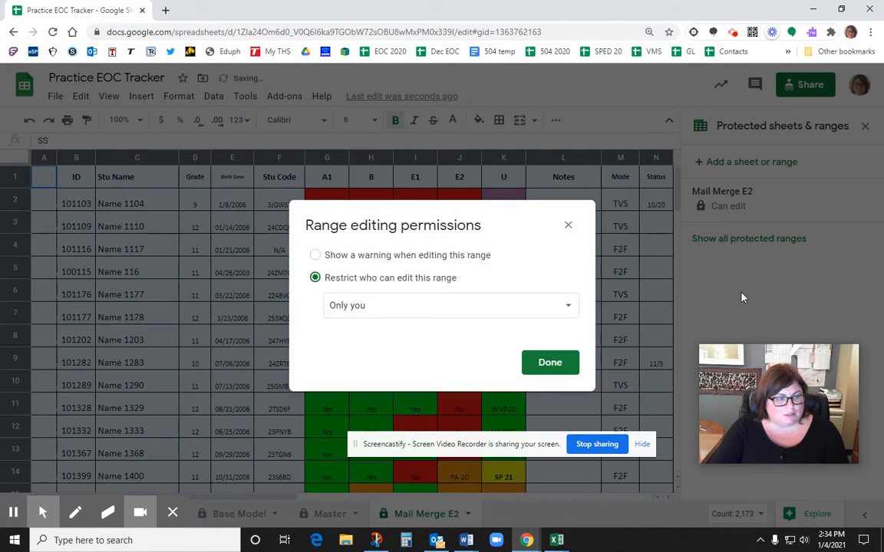
click(440, 314)
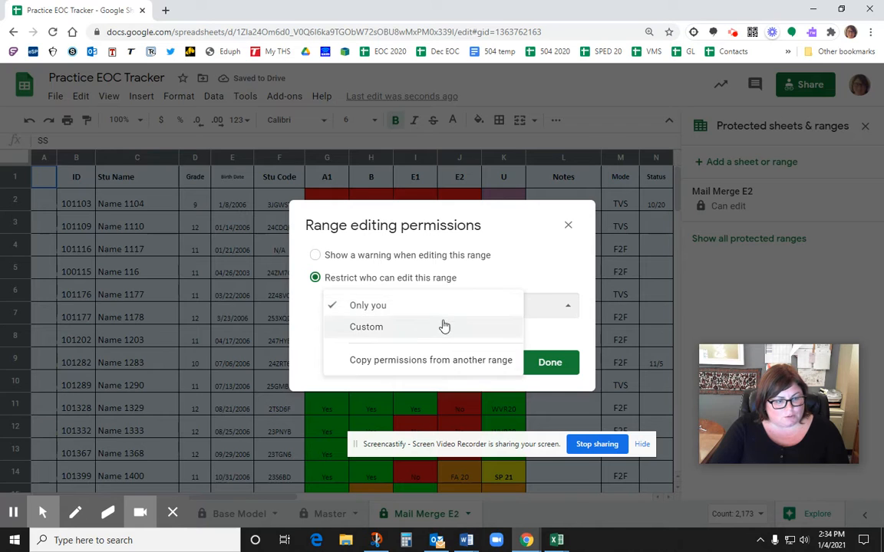
click(381, 310)
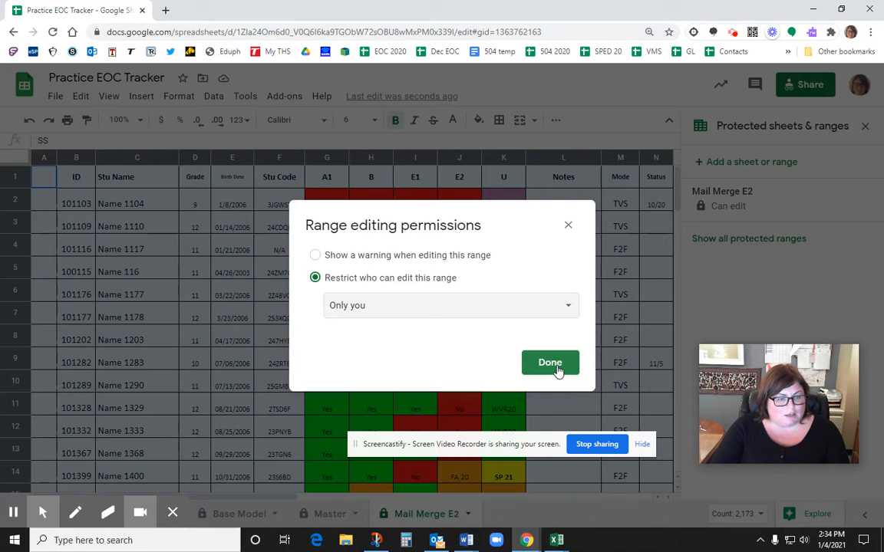
click(557, 370)
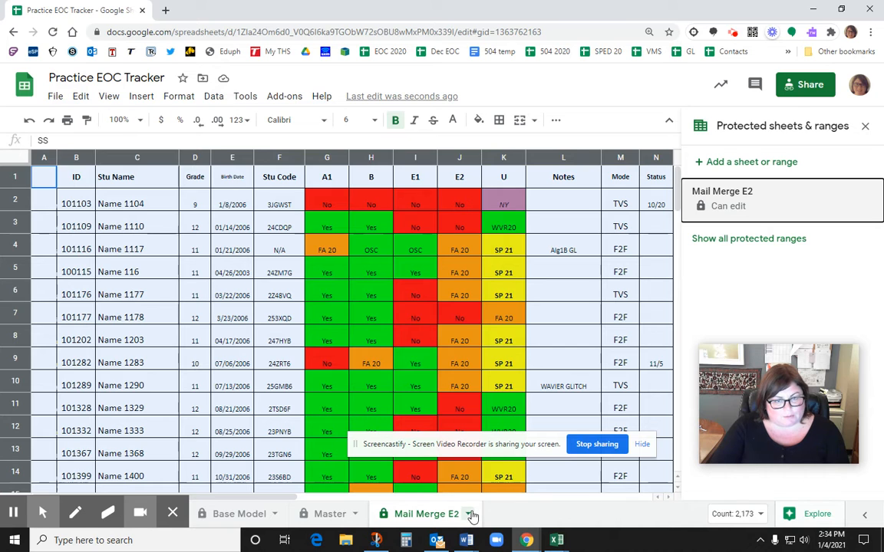
- Delete the existing whole-sheet protection on Mail Merge E2
click(723, 188)
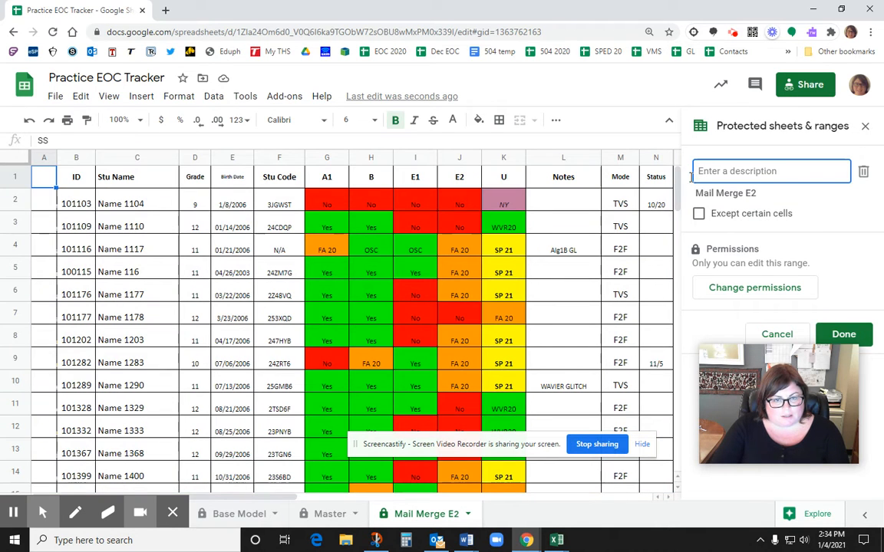
click(863, 170)
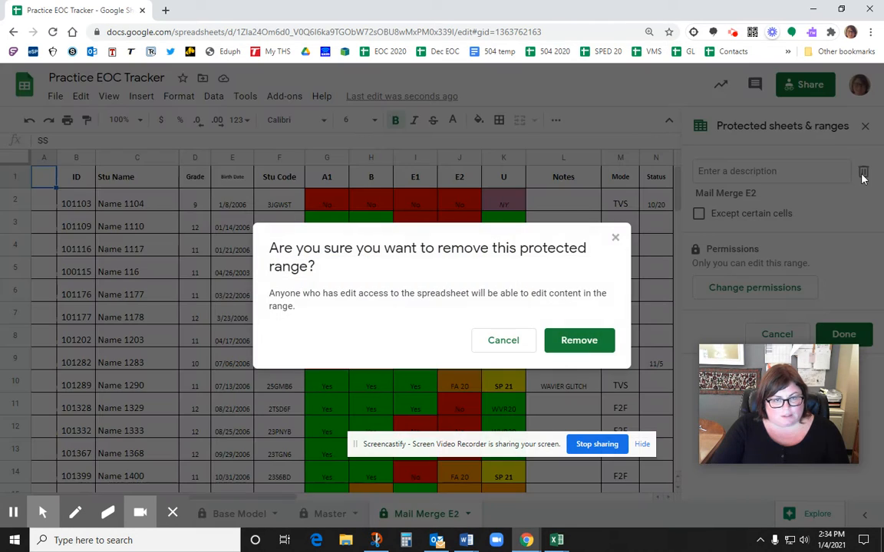
click(591, 350)
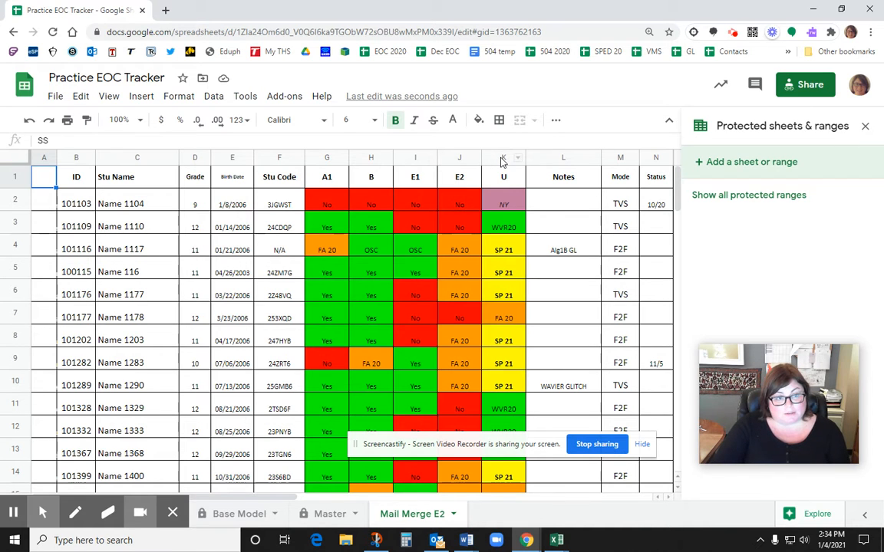
- Protect columns A through K of Mail Merge E2 so only you can edit them
click(501, 157)
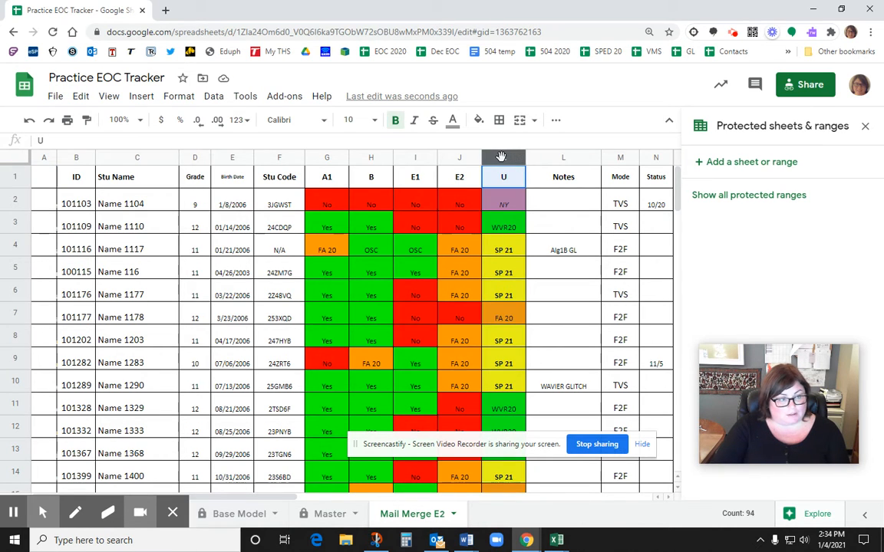
drag(500, 157, 7, 186)
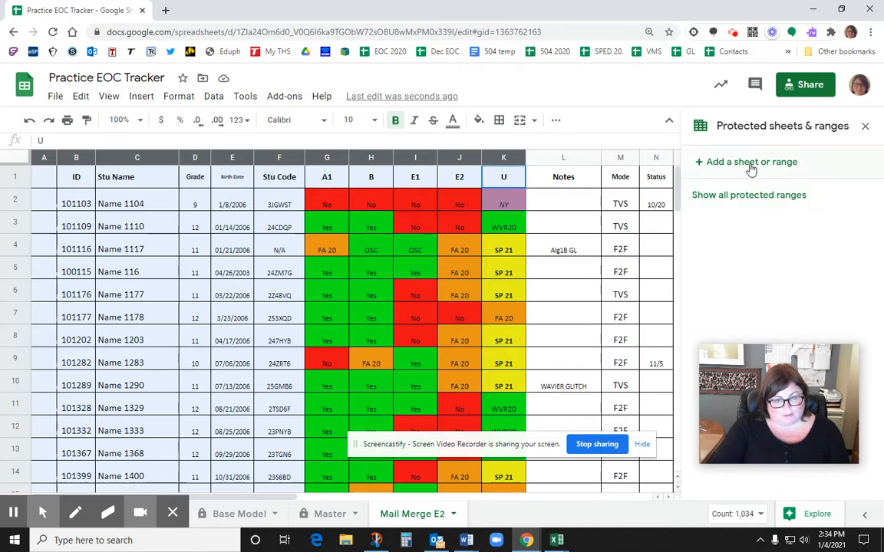
click(864, 126)
click(213, 96)
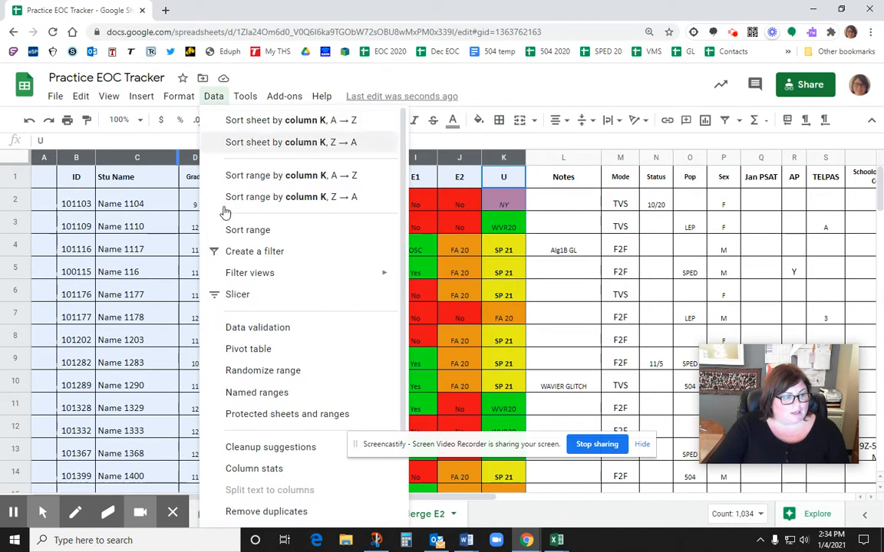
click(274, 414)
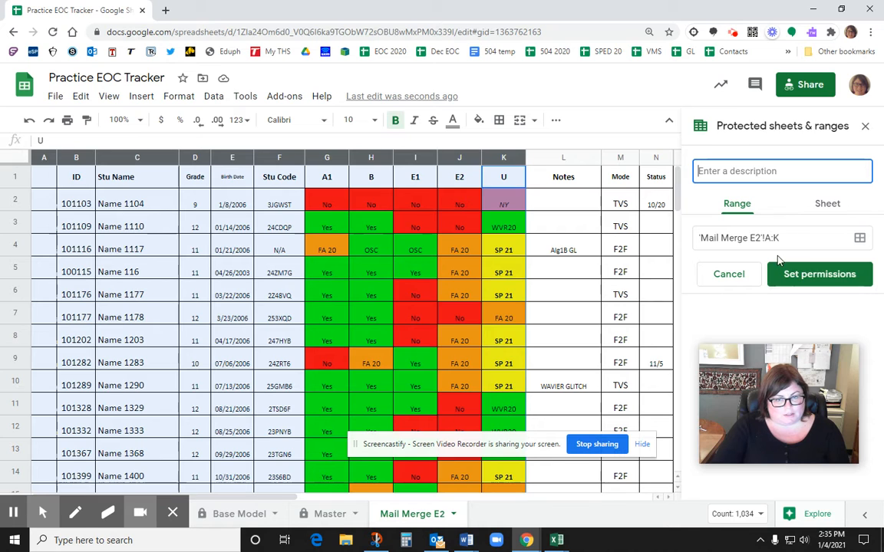
click(793, 279)
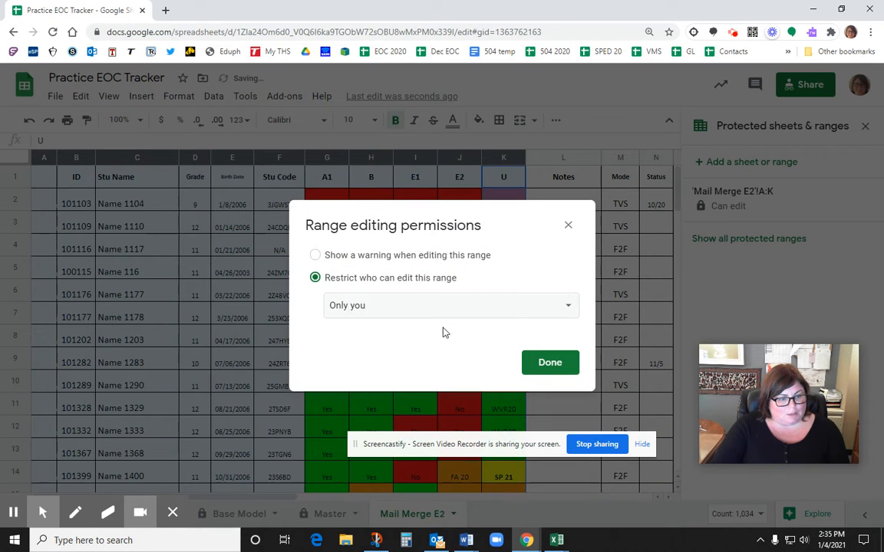
click(553, 365)
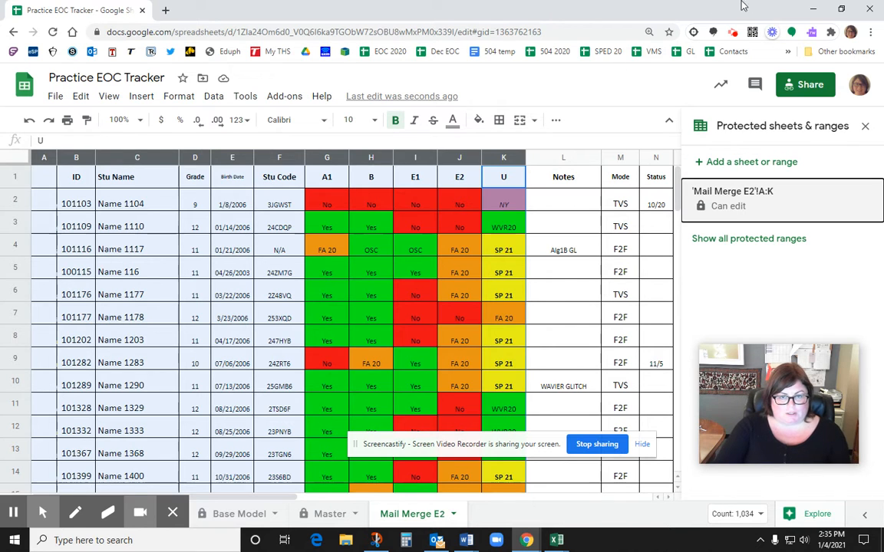
- Set the Practice EOC Tracker's general link access to Restricted and close sharing settings
click(864, 128)
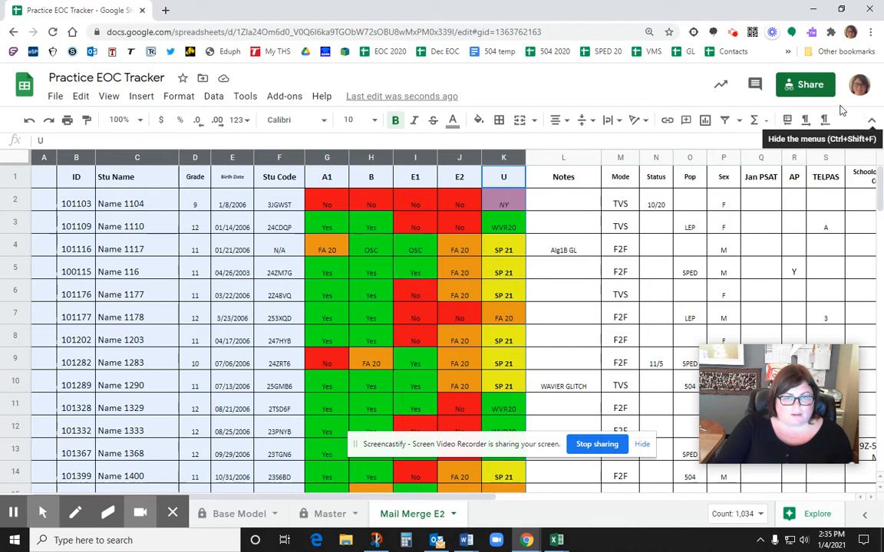
click(811, 85)
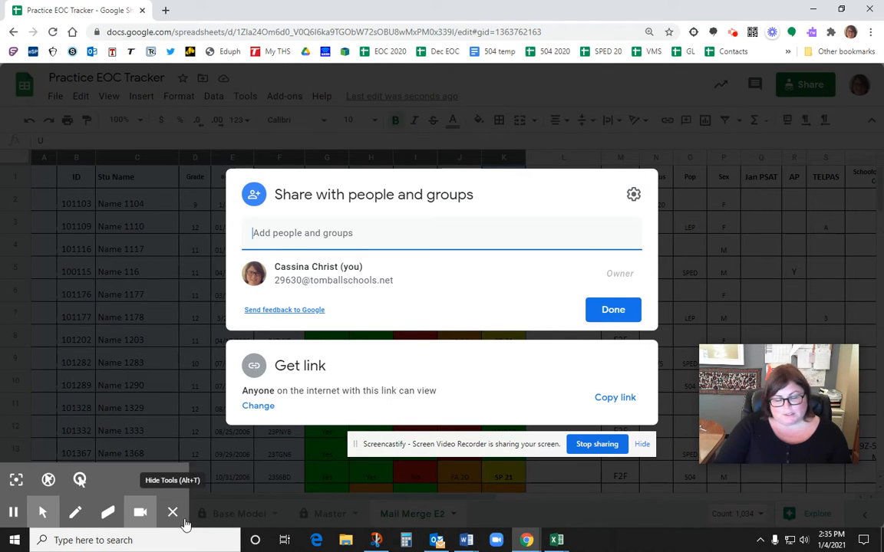
click(258, 407)
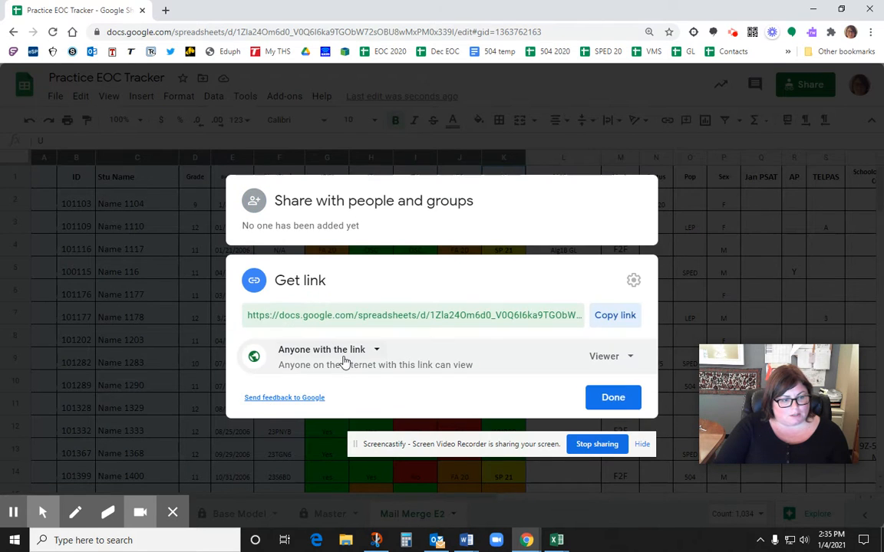
click(347, 354)
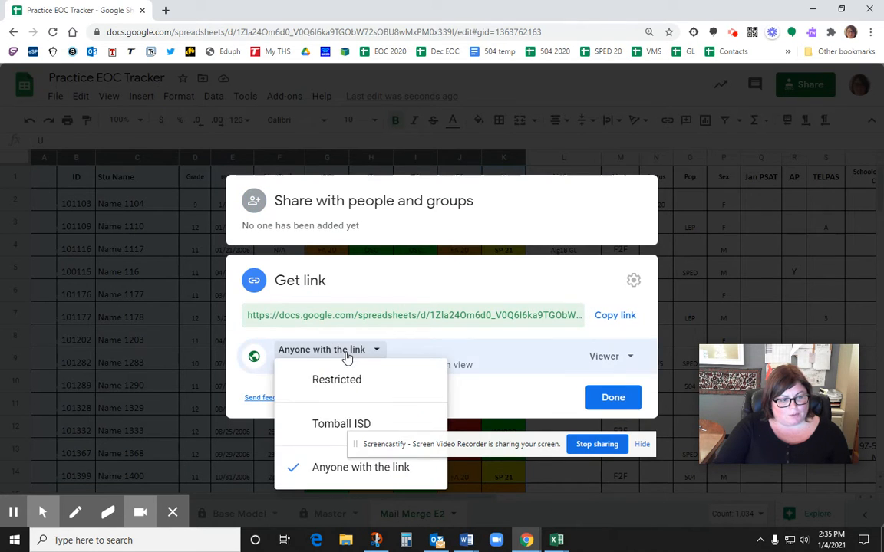
click(337, 381)
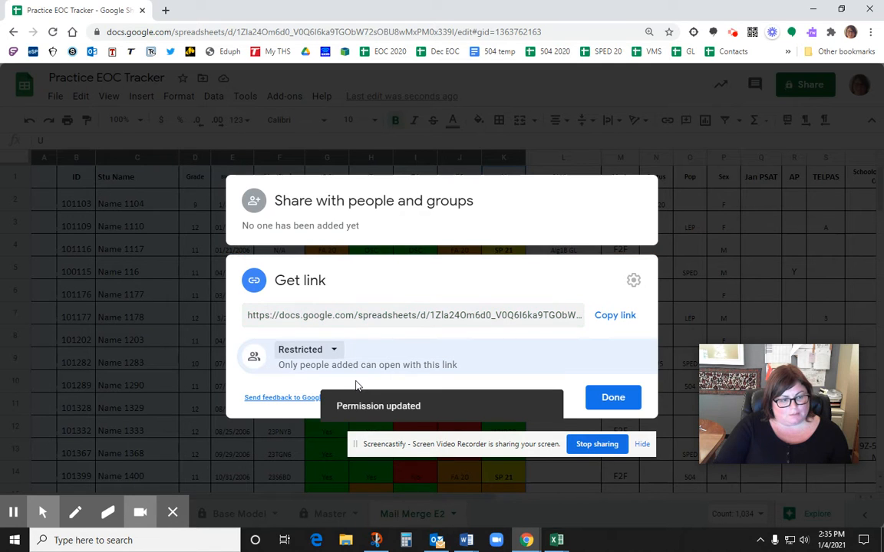
click(331, 350)
click(338, 425)
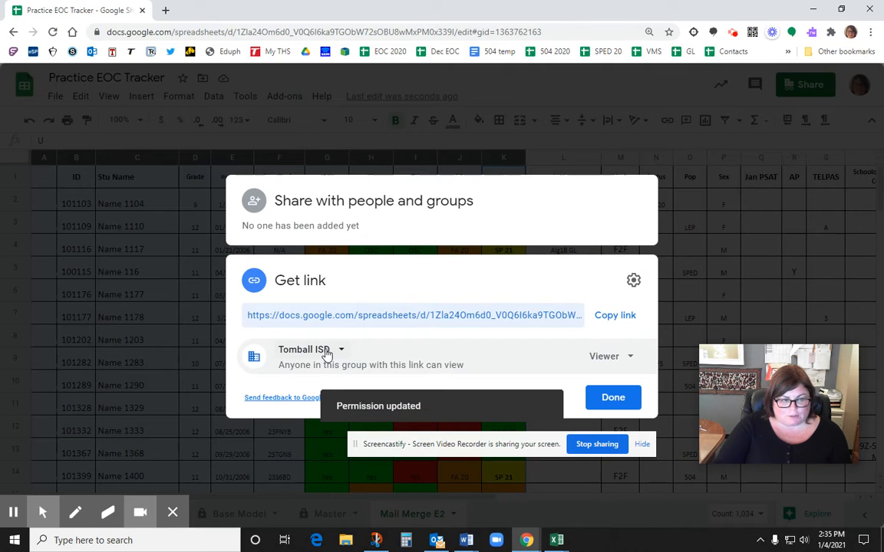
click(326, 351)
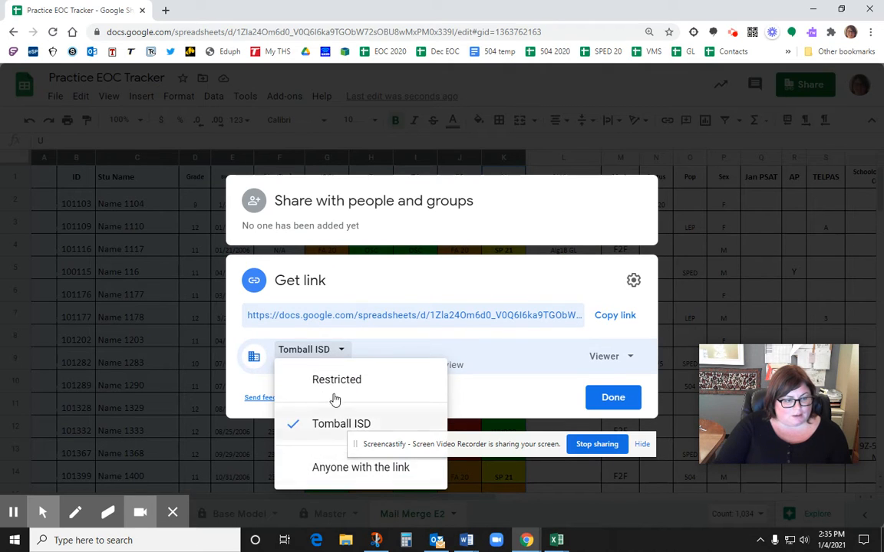
click(335, 380)
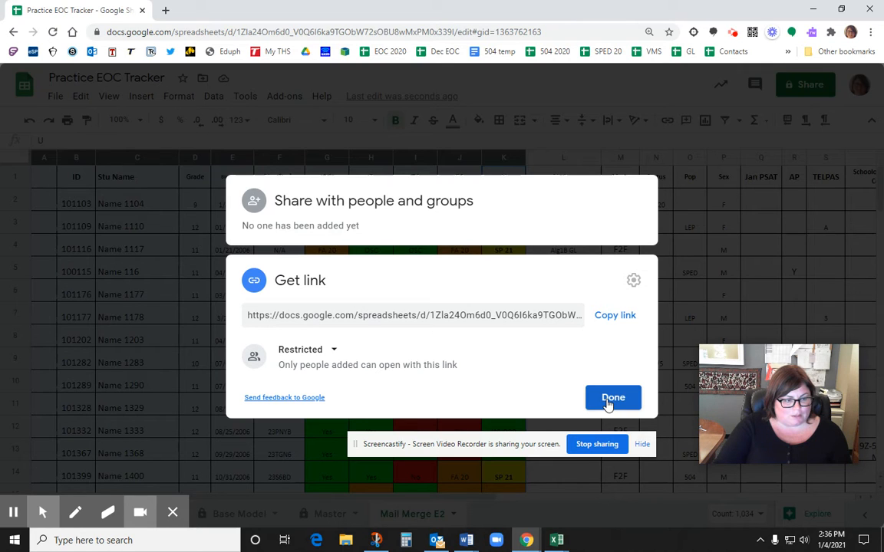
click(608, 399)
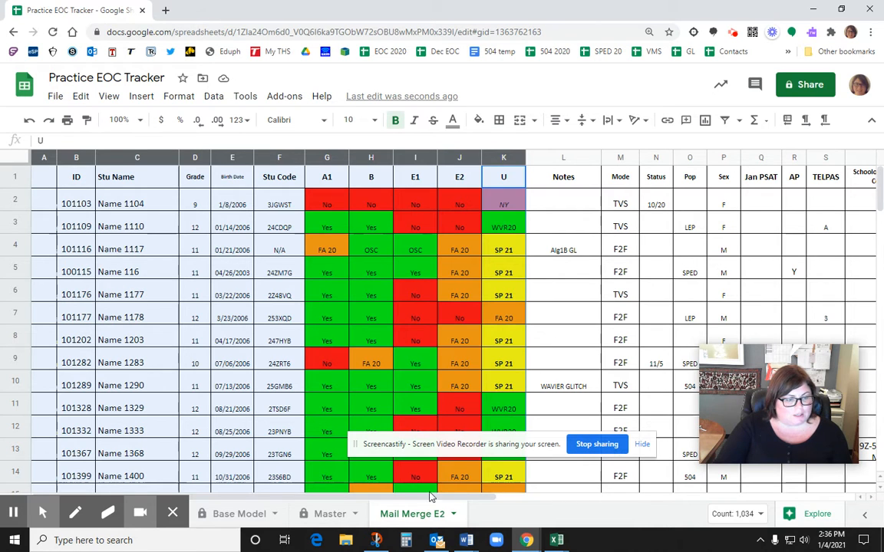
- Switch to the Base Model sheet and scroll through students' A1, BI, E1, E2 and US results
click(335, 515)
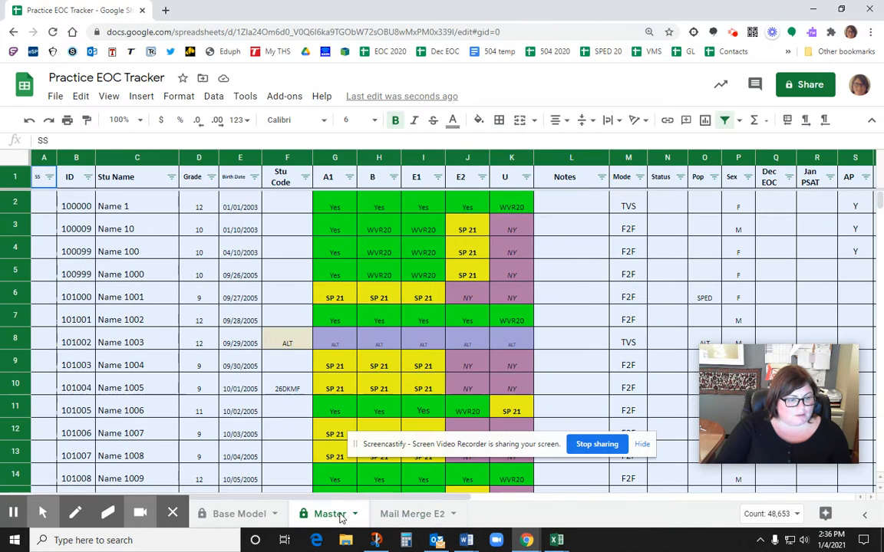
click(412, 515)
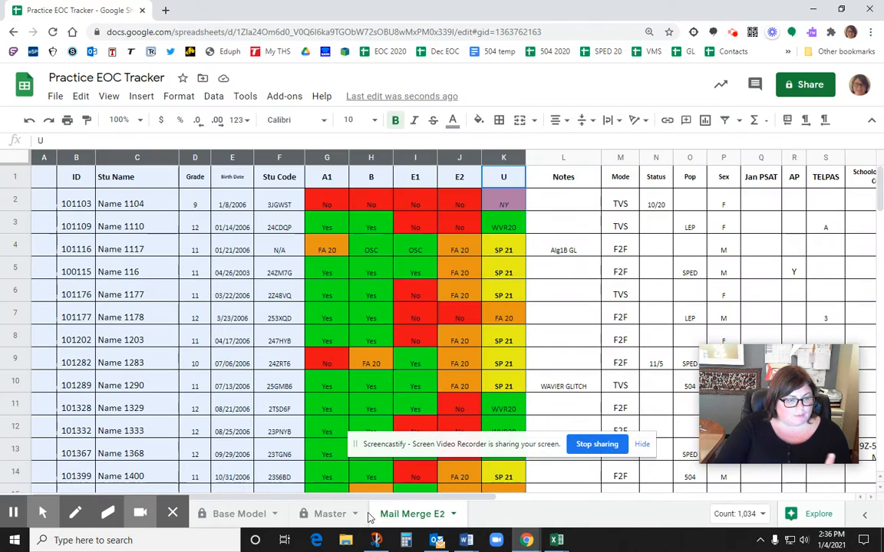
click(256, 514)
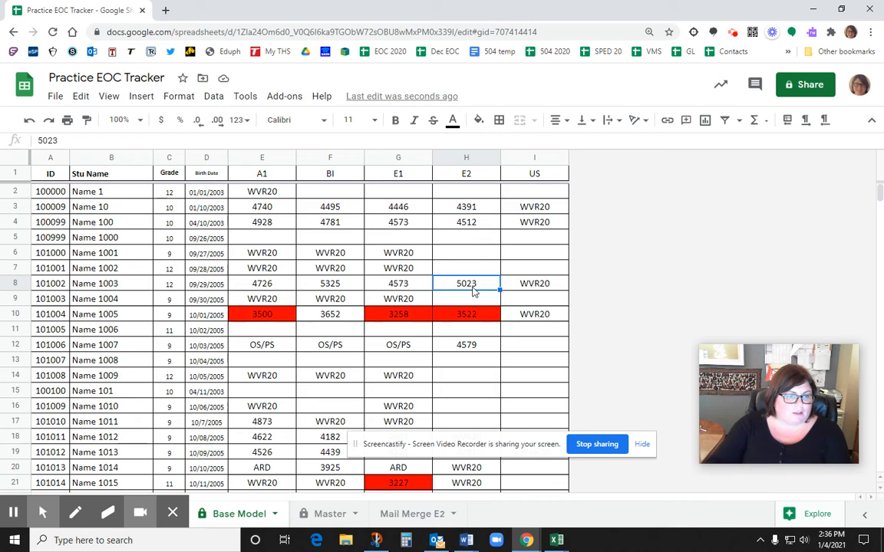
scroll(447, 239, down, 3)
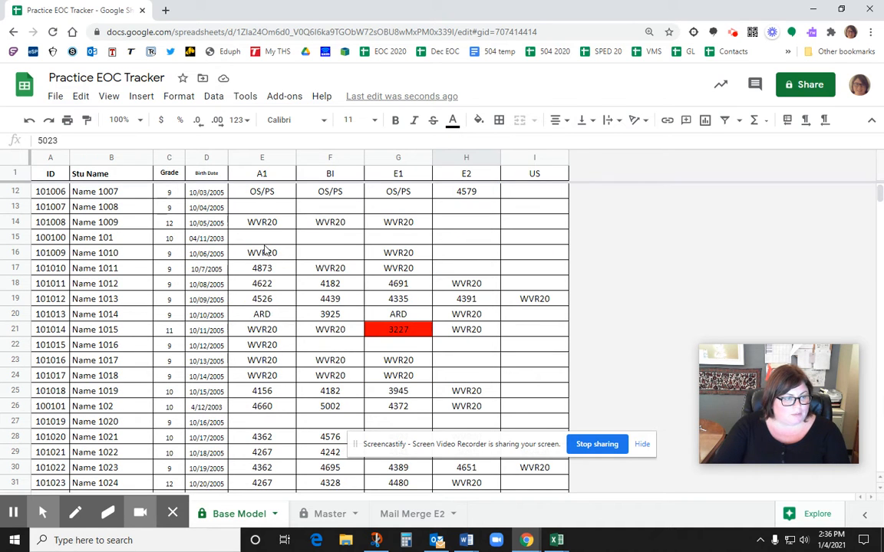
scroll(518, 290, down, 5)
scroll(516, 292, down, 13)
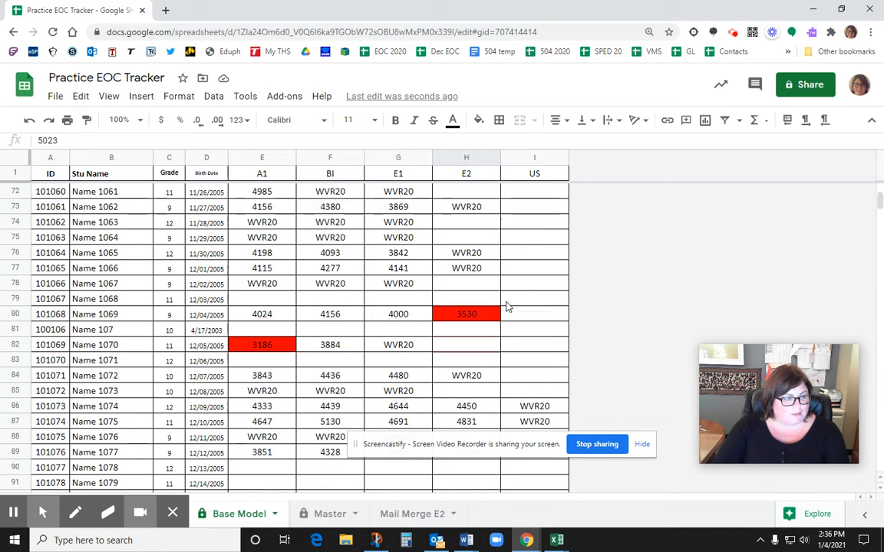
scroll(502, 323, up, 2)
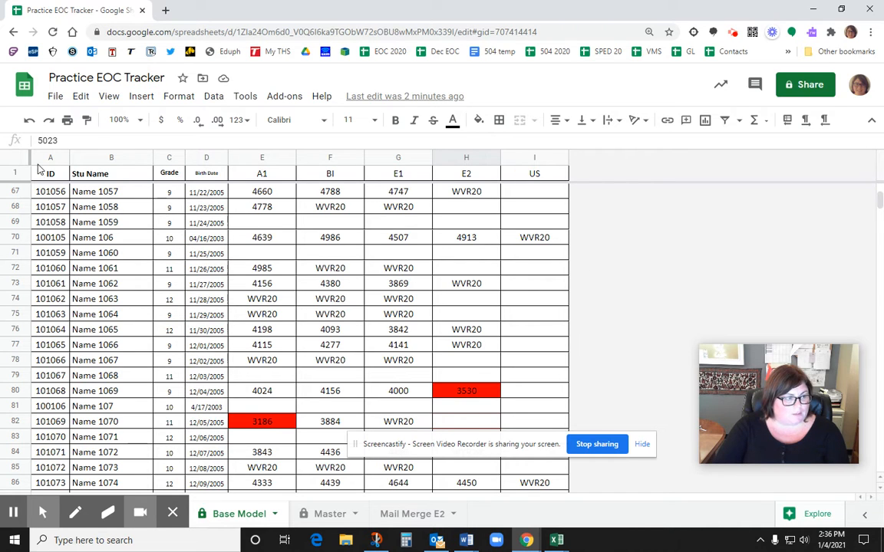
- Create a filter on the Base Model sheet's data
click(16, 151)
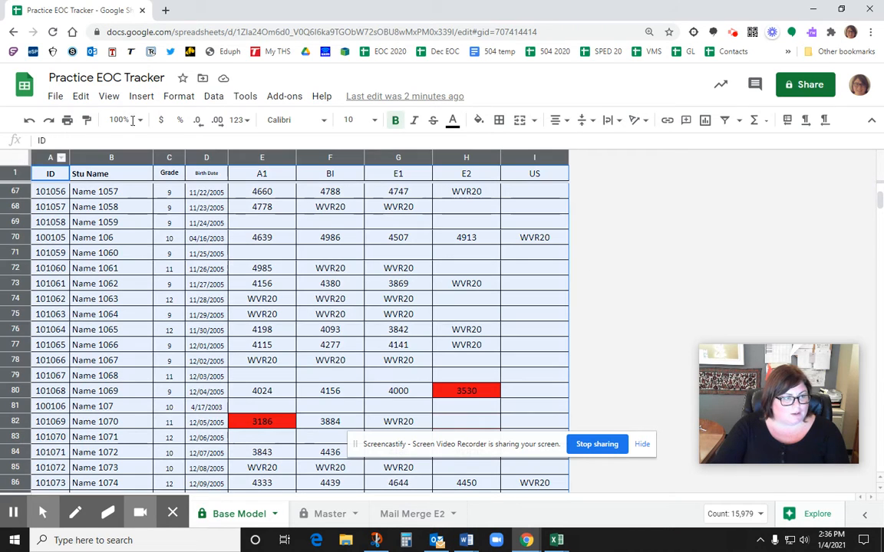
click(214, 97)
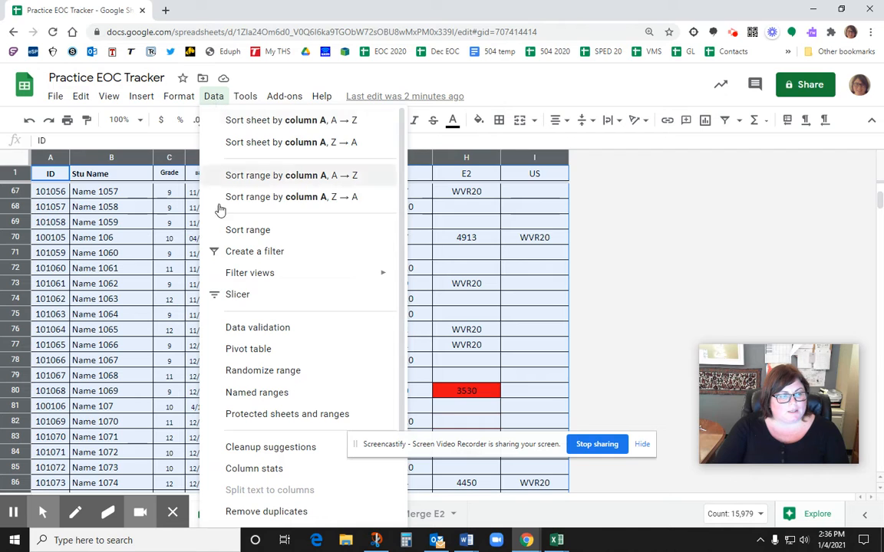
click(264, 253)
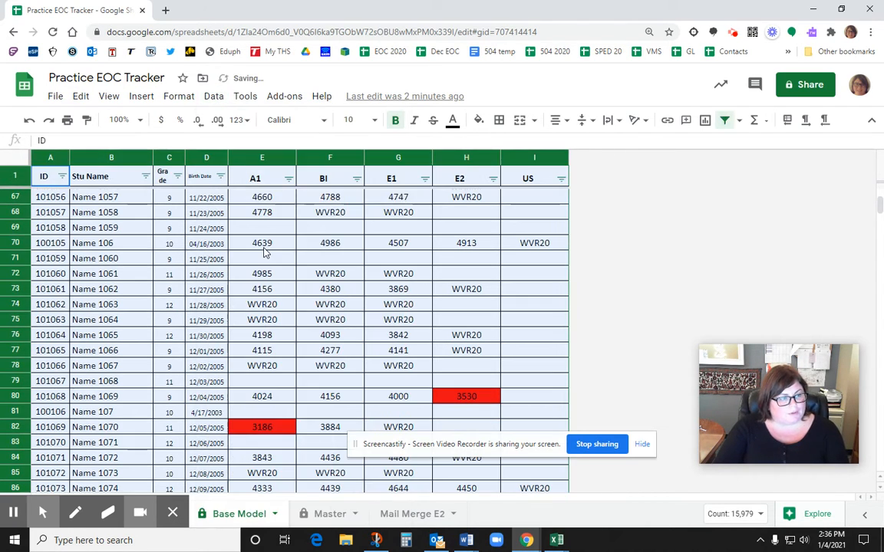
- Filter the Grade column to show only grade 12 and scroll through the results
click(177, 177)
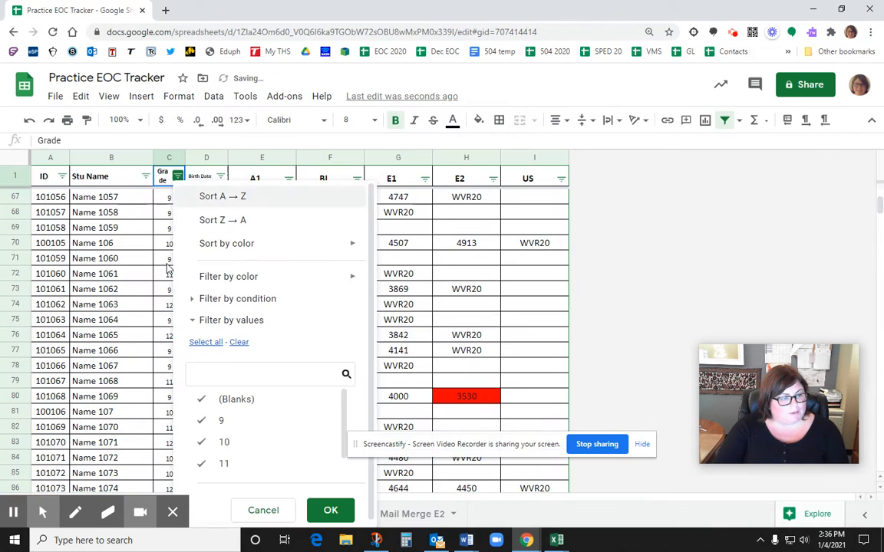
click(238, 343)
scroll(263, 463, down, 1)
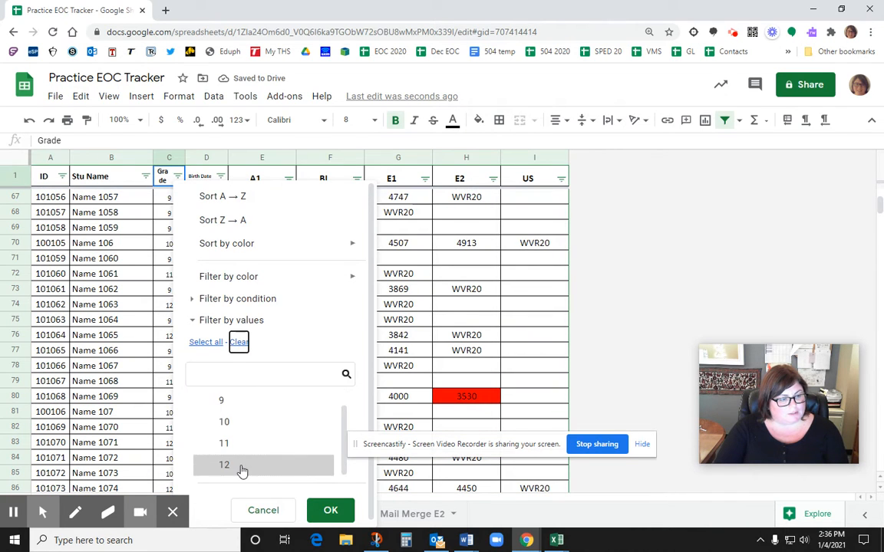
click(238, 470)
click(332, 510)
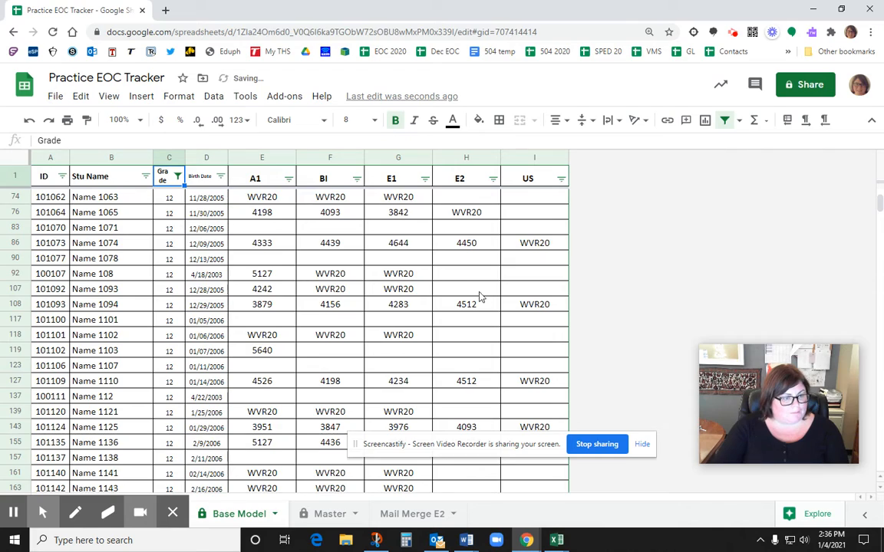
scroll(468, 291, down, 10)
scroll(456, 281, down, 10)
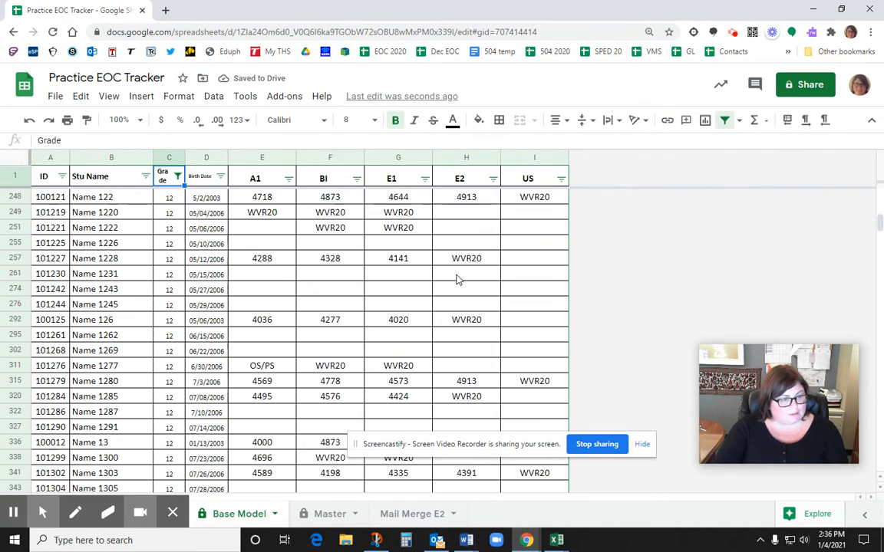
scroll(457, 283, down, 10)
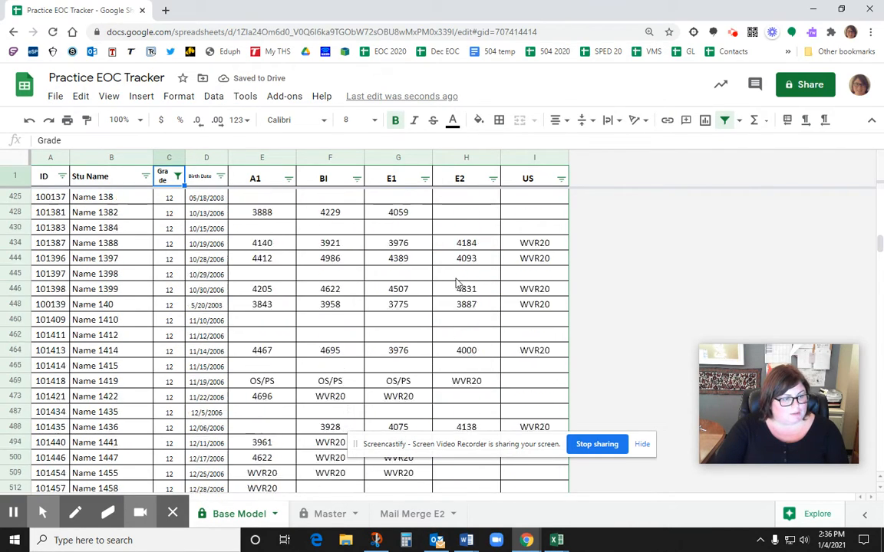
scroll(457, 286, down, 8)
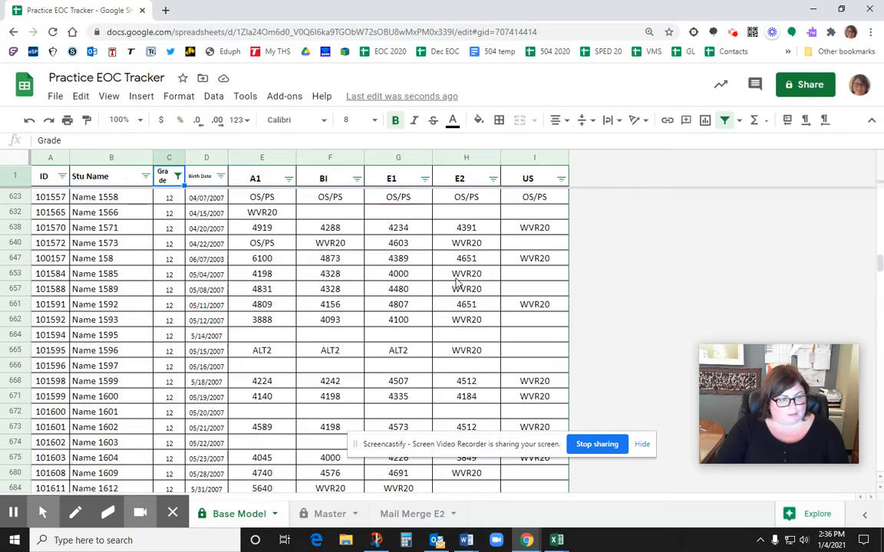
scroll(404, 335, up, 5)
scroll(401, 335, up, 15)
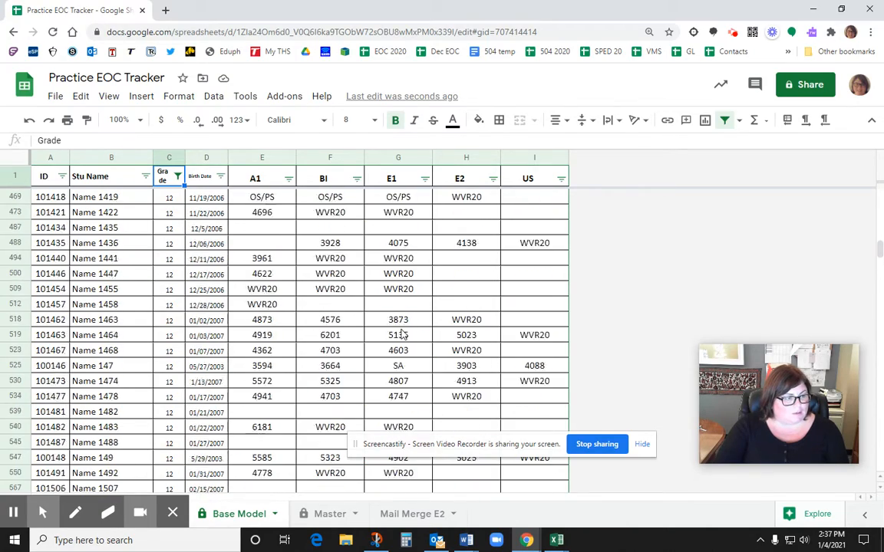
scroll(401, 336, up, 10)
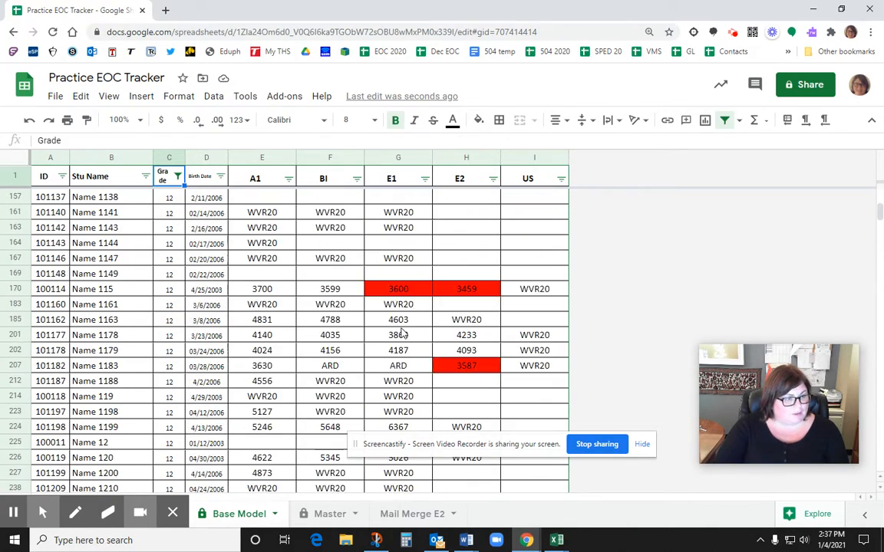
- Filter the E1 column to show only blank entries
click(425, 179)
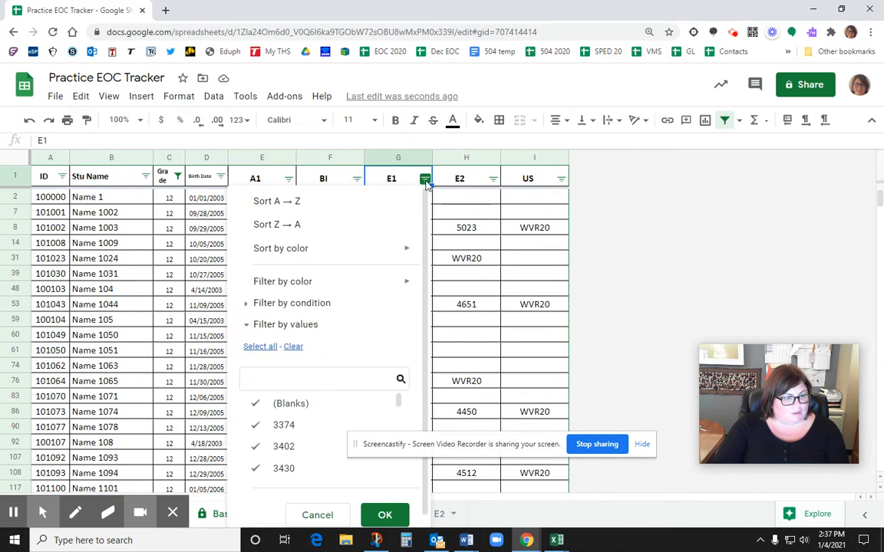
click(293, 346)
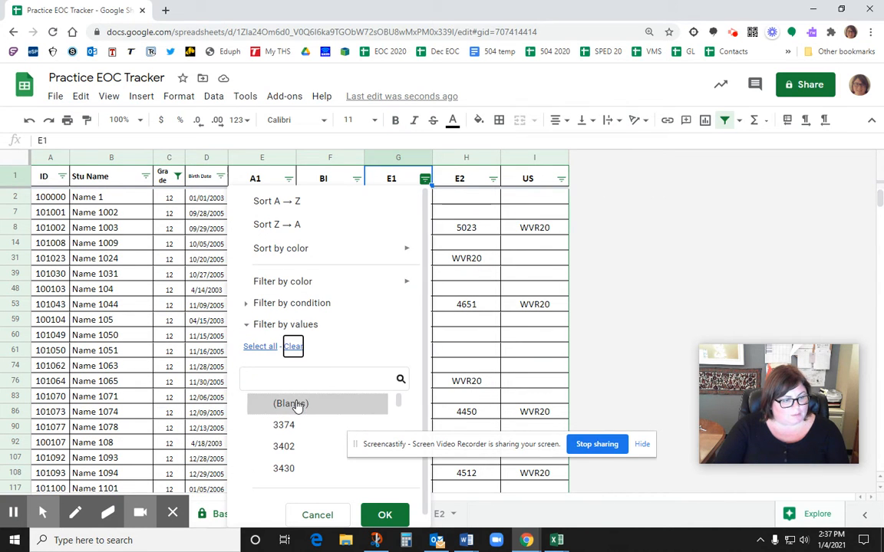
click(298, 403)
scroll(366, 409, down, 6)
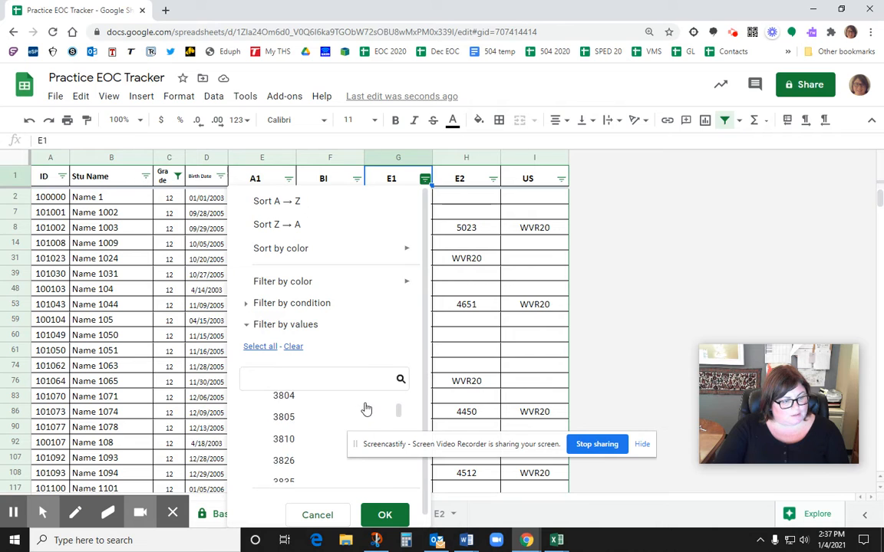
click(387, 515)
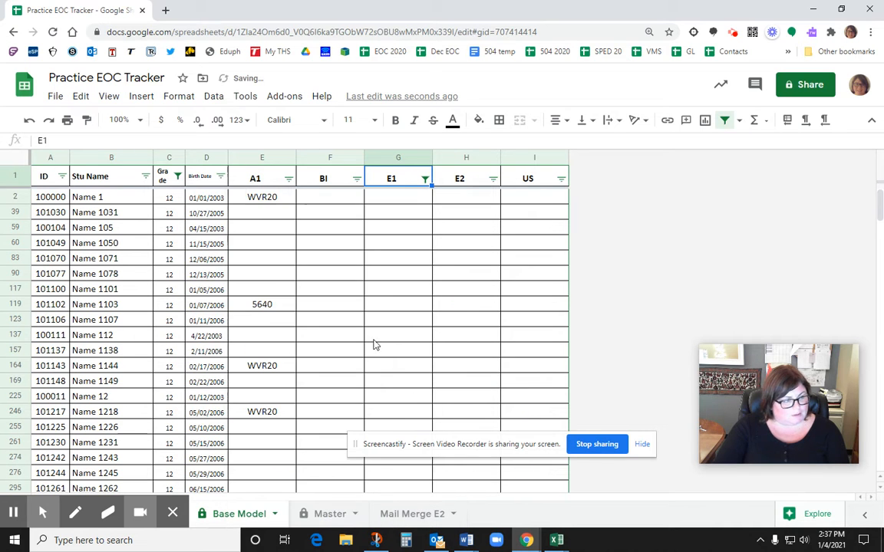
- Select the visible student names in column B from B2 to the last row
drag(108, 198, 46, 487)
drag(120, 550, 132, 520)
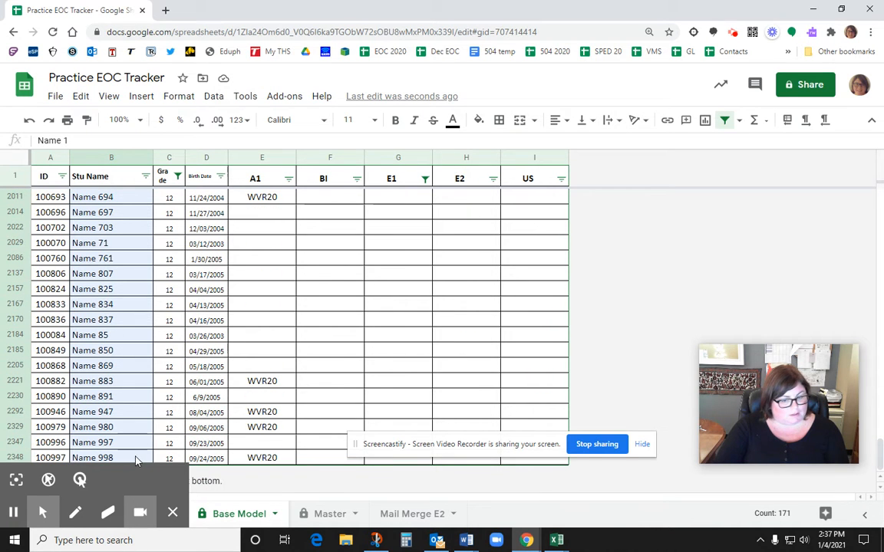
drag(135, 460, 138, 461)
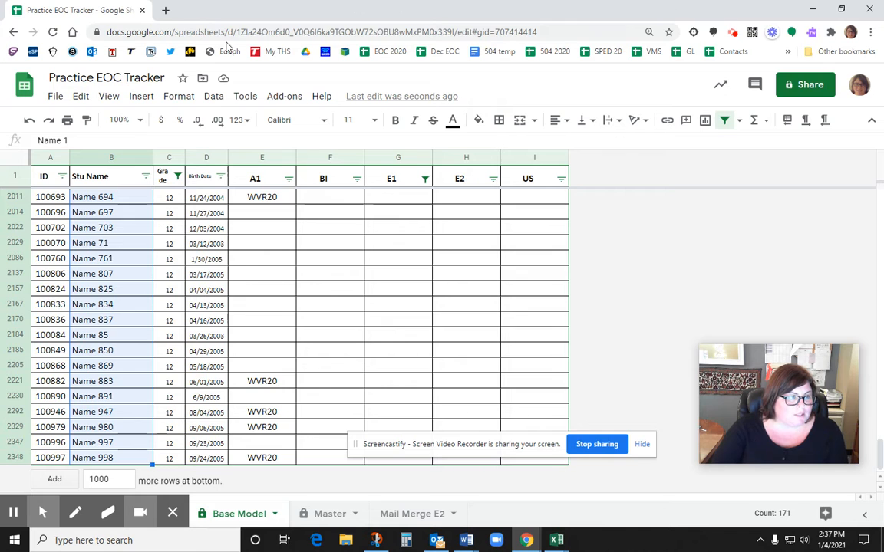
- In a new tab, open the Texas Assessment portal's Look Up Unique Access Code page
click(165, 10)
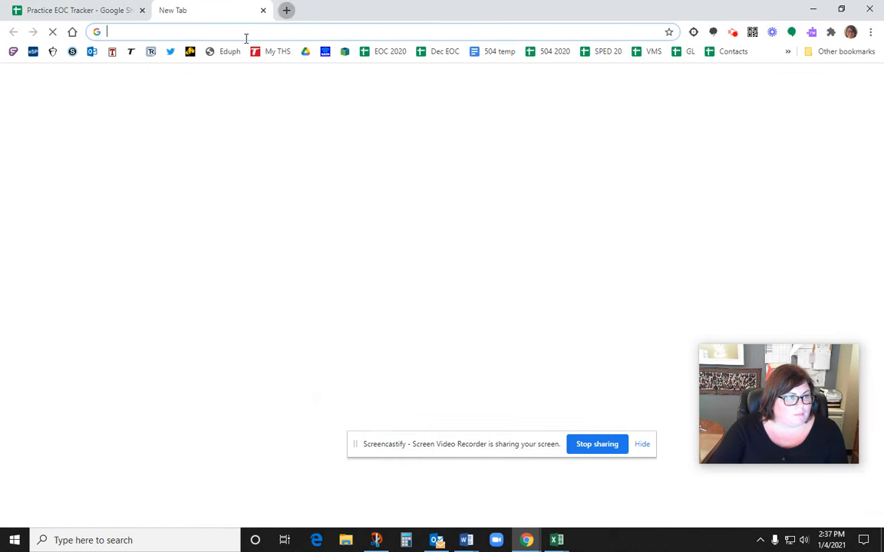
click(344, 51)
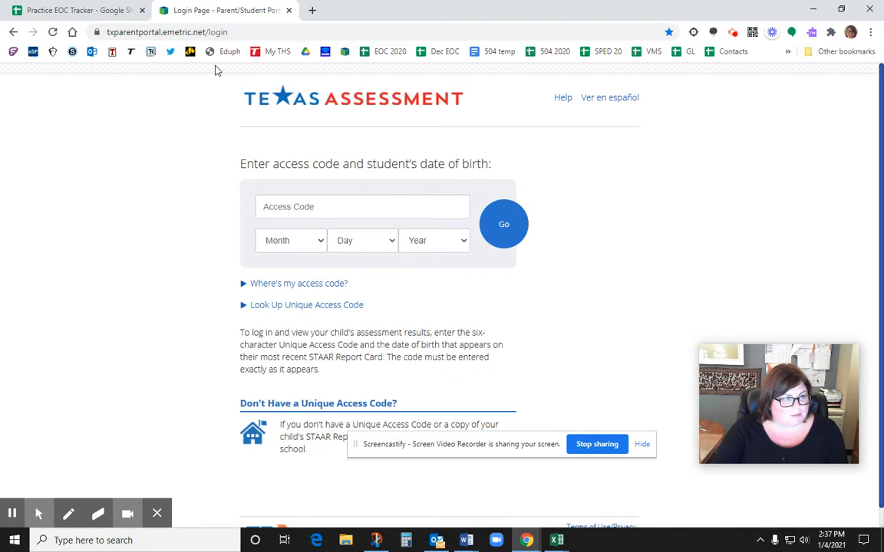
click(293, 306)
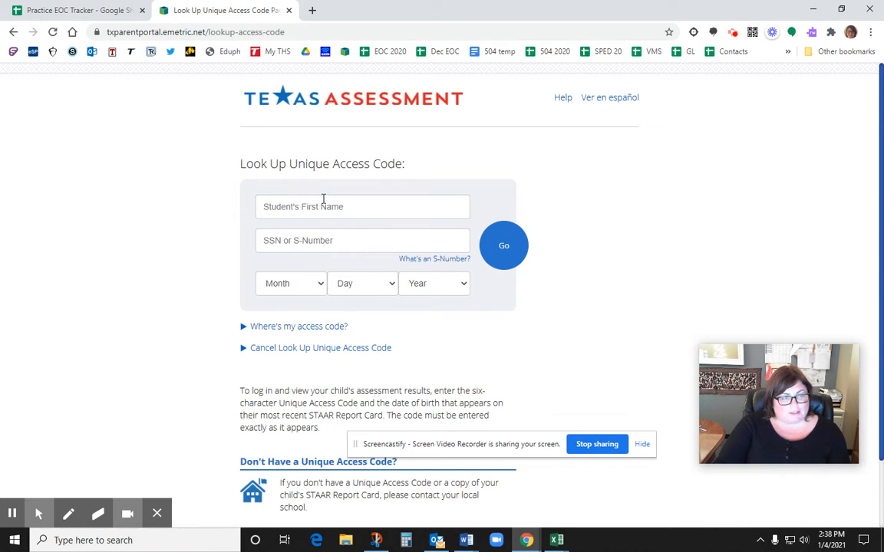
click(92, 12)
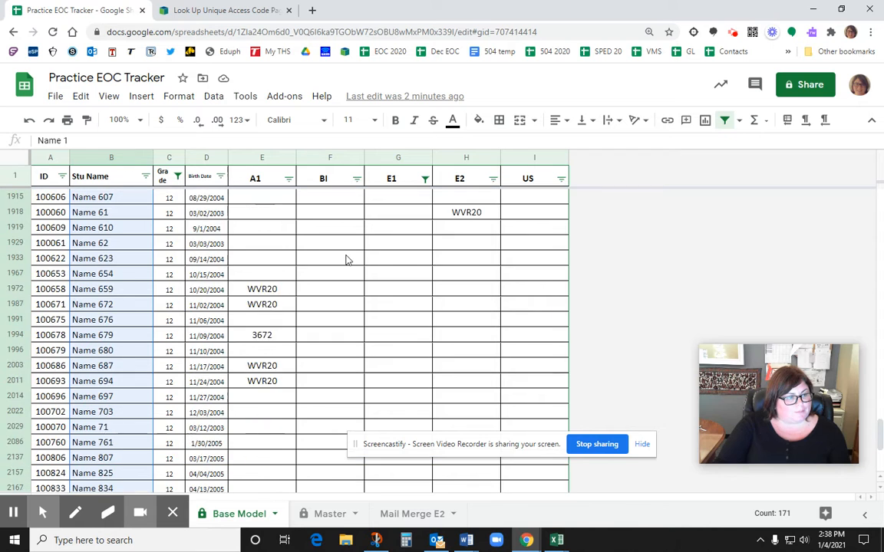
- Filter the E2 column to blank entries only, then select the ID heading cell A1
scroll(322, 264, up, 20)
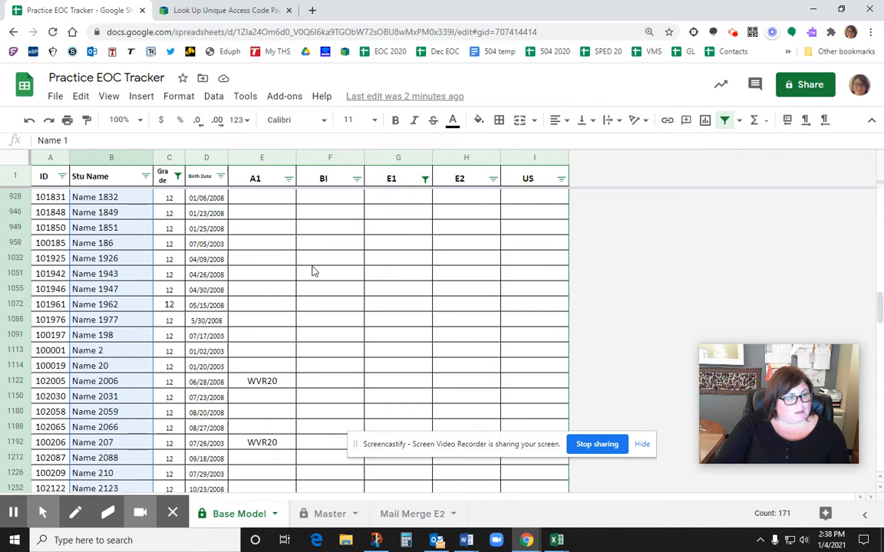
scroll(306, 270, up, 10)
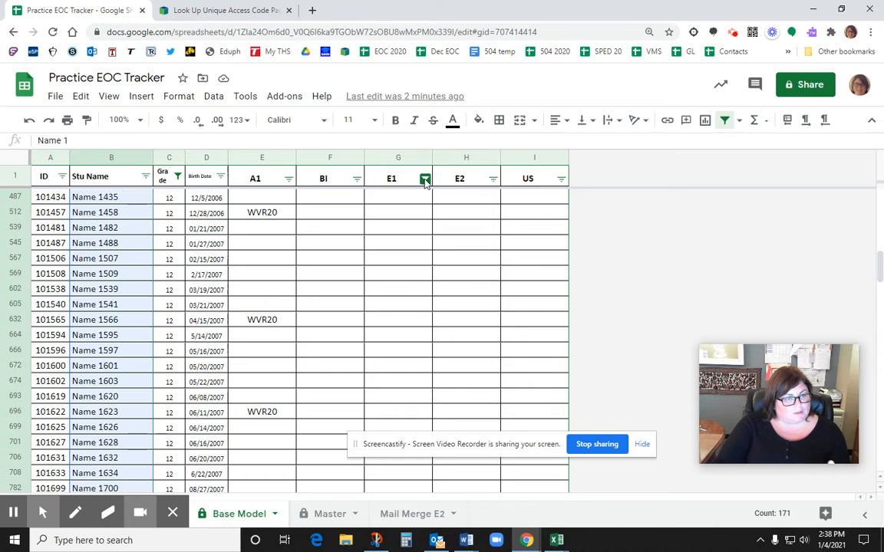
click(424, 180)
click(491, 179)
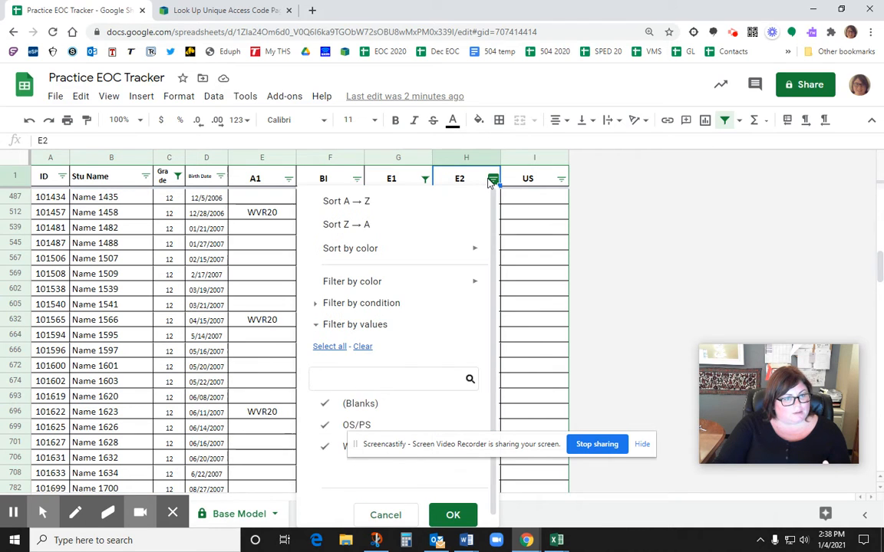
click(362, 347)
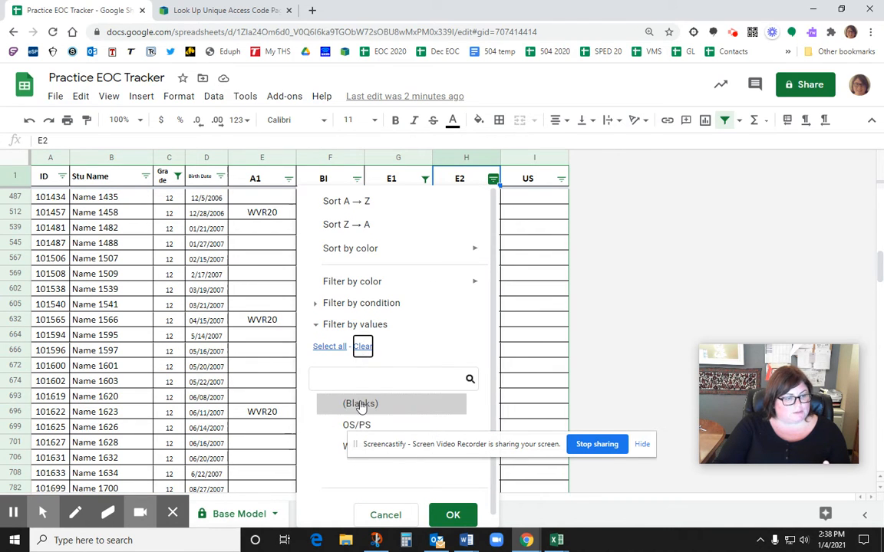
click(361, 404)
click(453, 515)
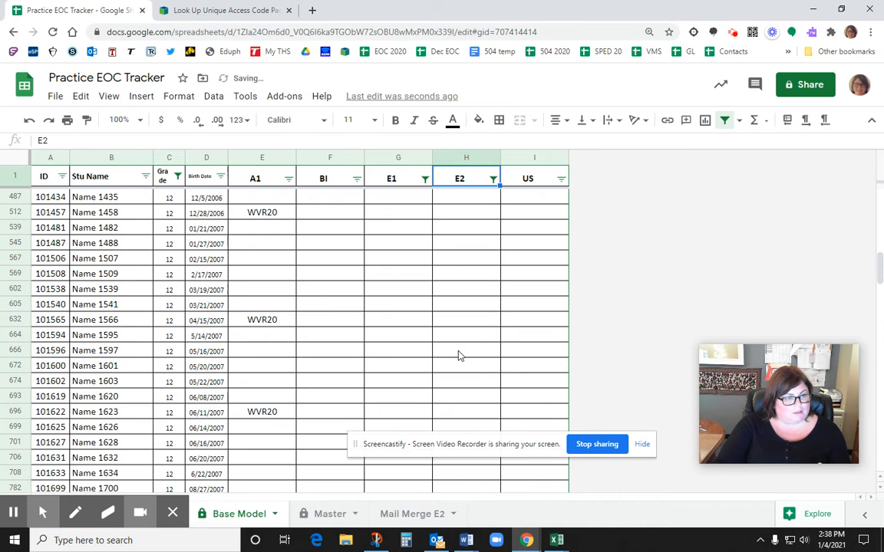
scroll(459, 355, up, 5)
click(51, 169)
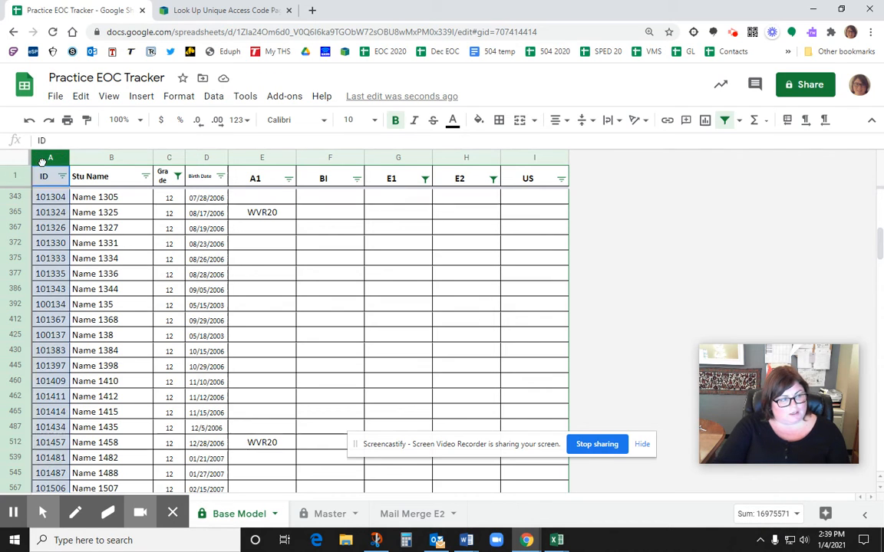
- Switch the selection summary from Sum to Count Numbers, showing 168 numeric IDs
click(765, 513)
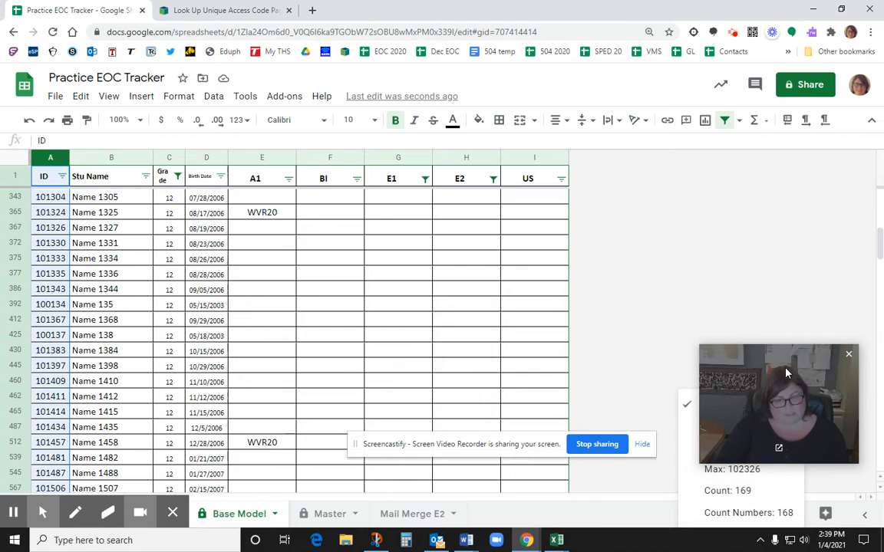
drag(782, 371, 776, 195)
click(778, 512)
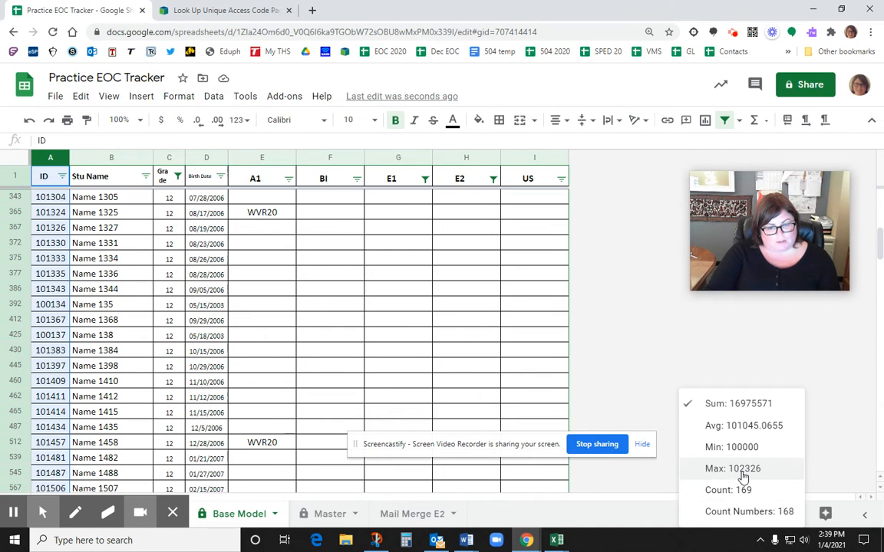
click(743, 493)
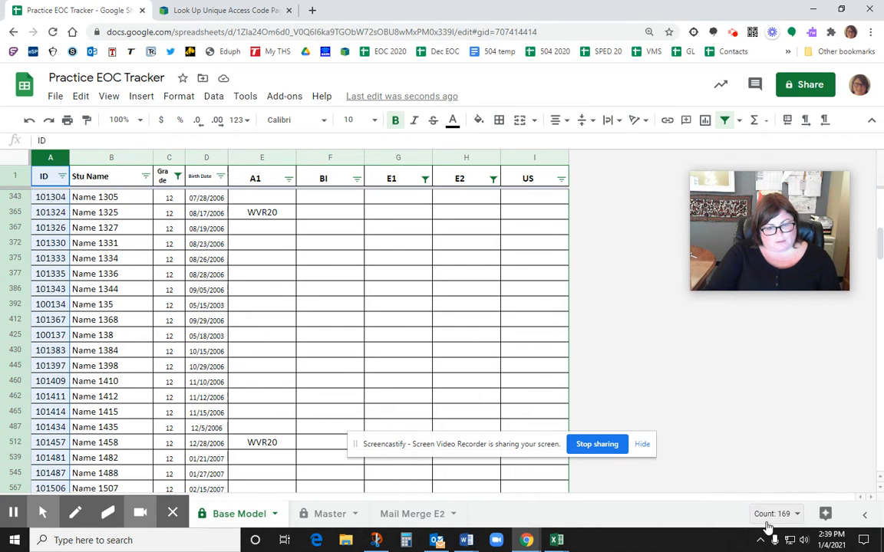
click(771, 518)
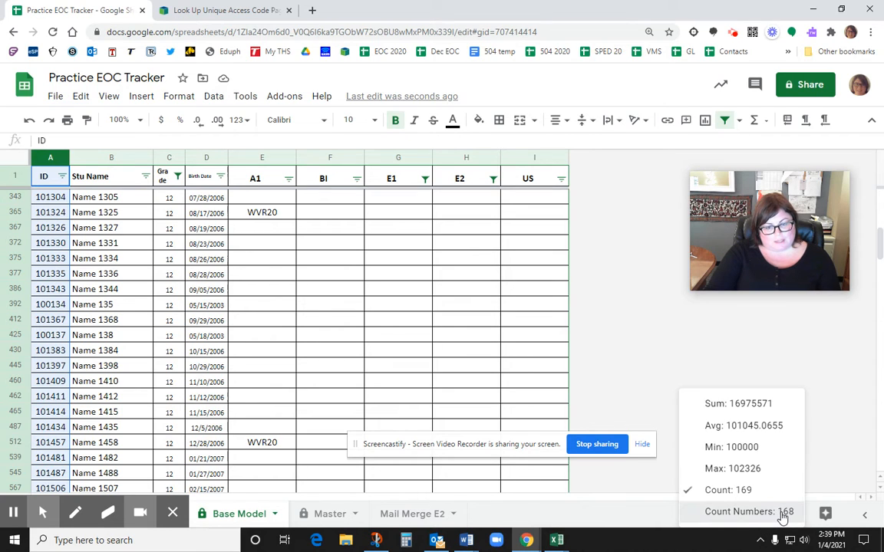
click(782, 519)
click(784, 522)
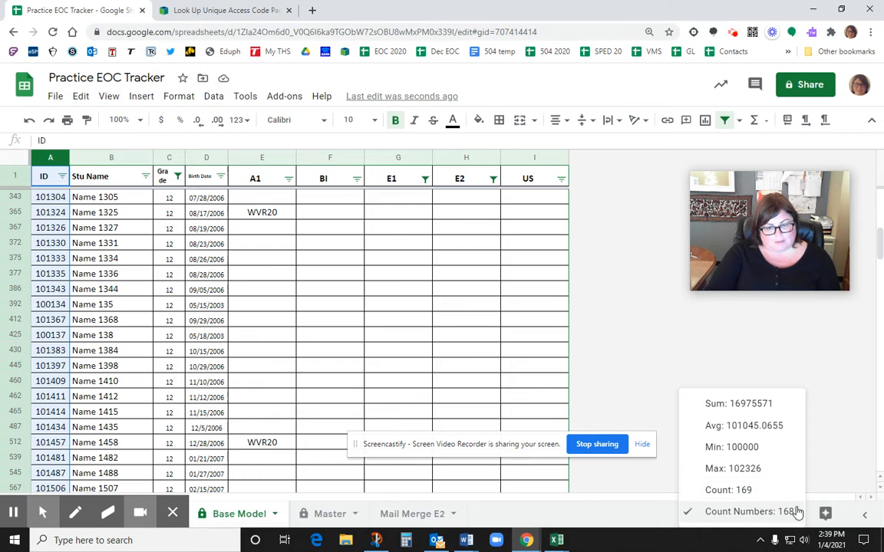
click(643, 223)
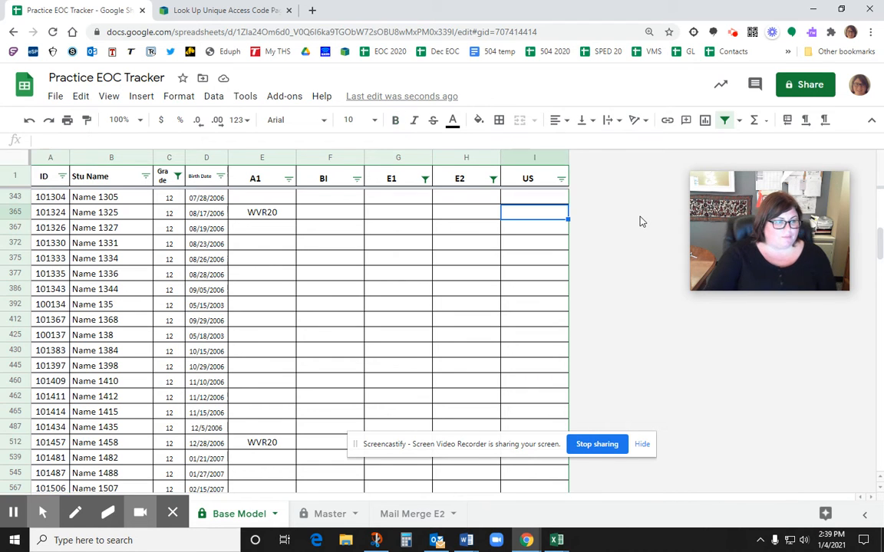
key(ctrl+a)
click(215, 95)
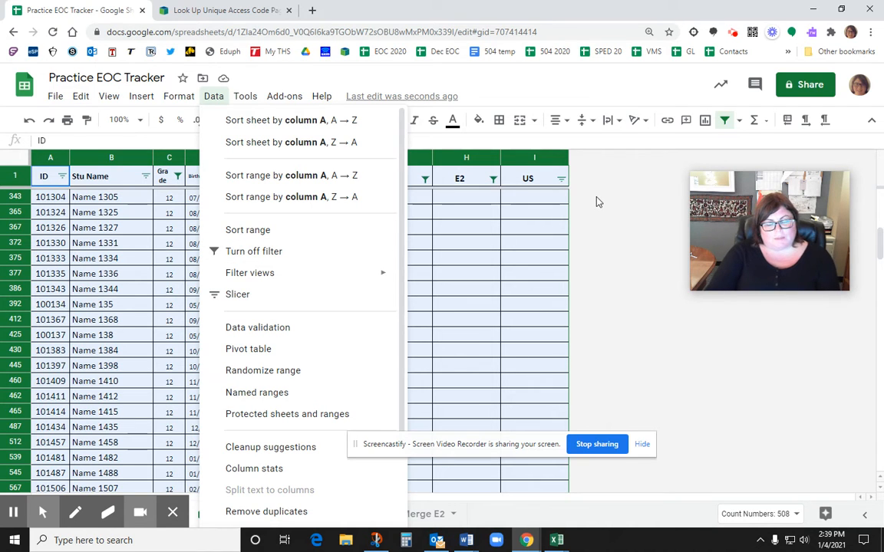
- Turn off the Grade, E1 and E2 filters and create a fresh unfiltered filter
click(10, 163)
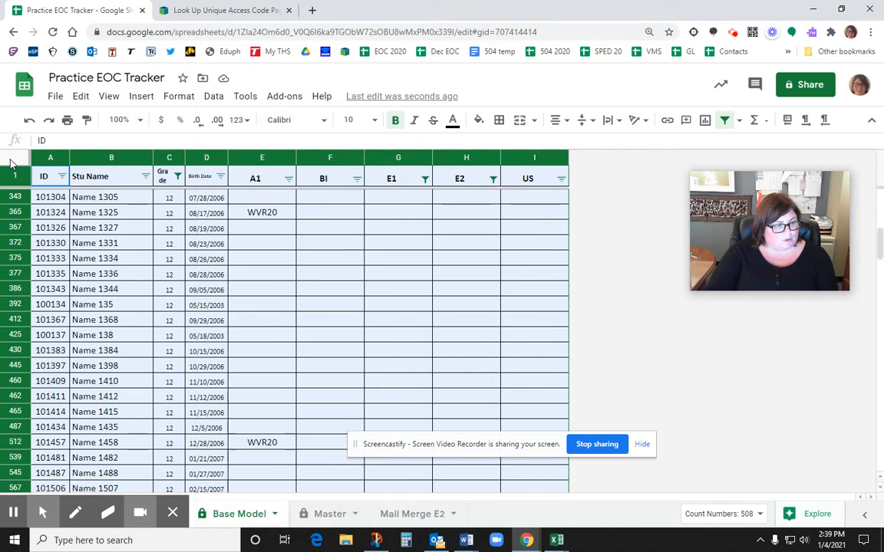
click(214, 96)
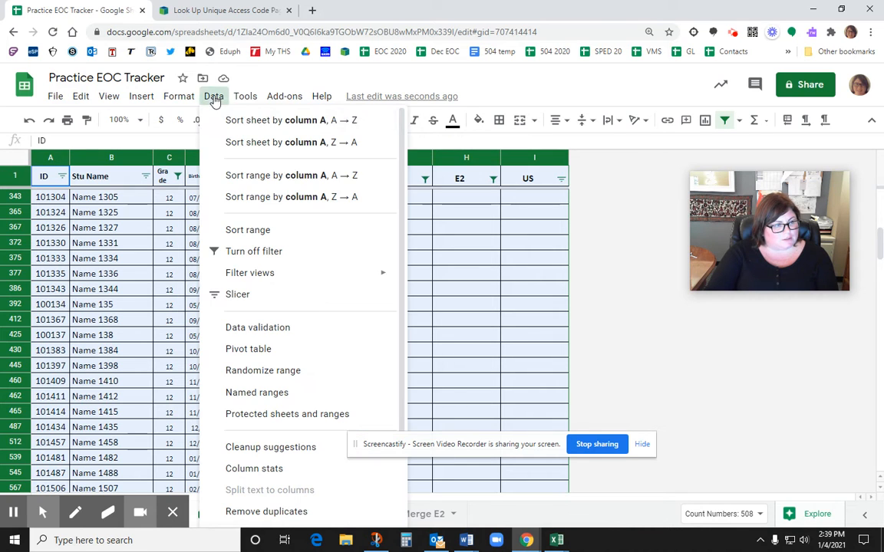
click(239, 251)
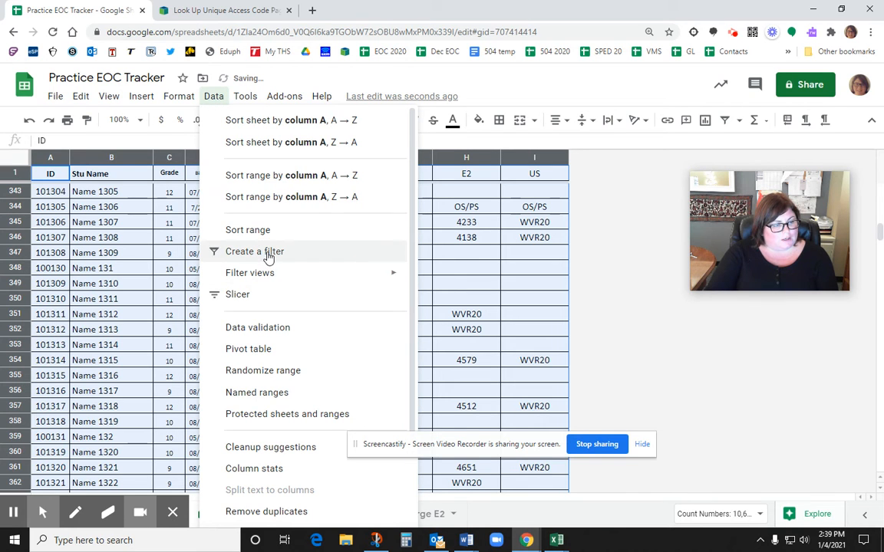
click(267, 252)
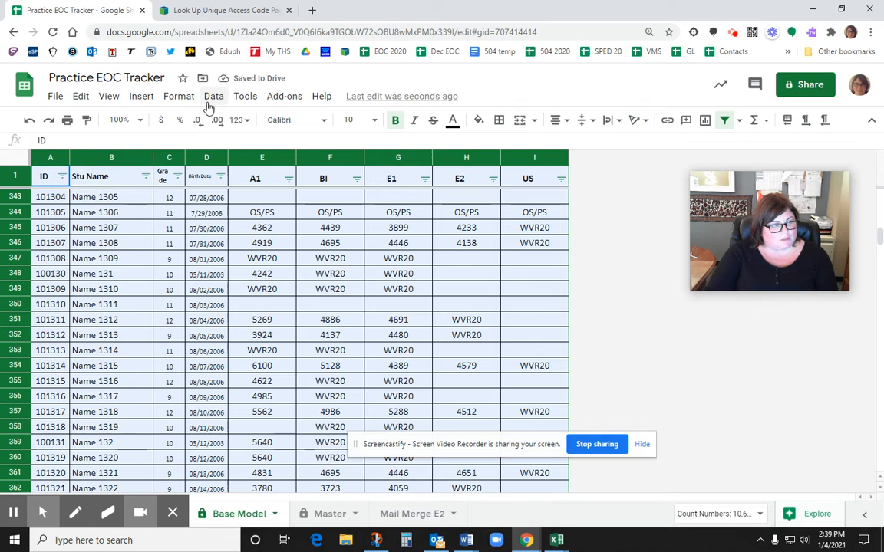
click(180, 98)
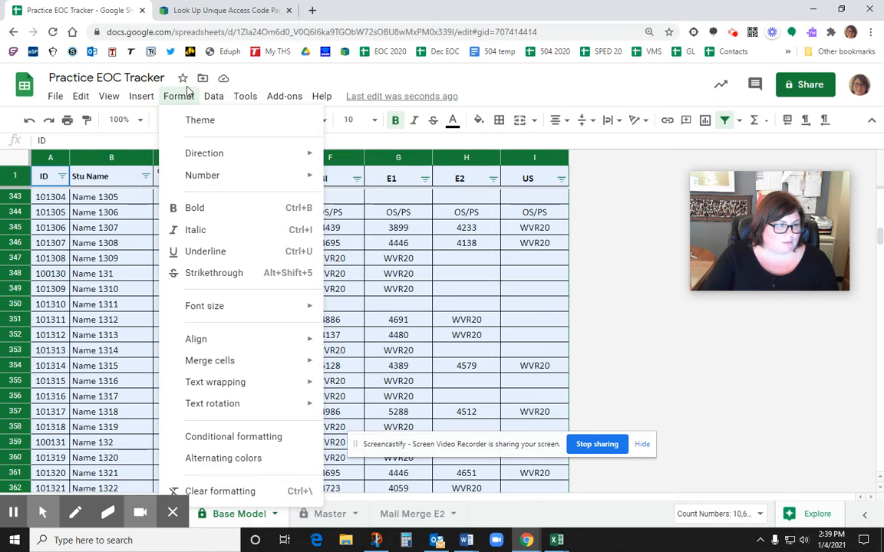
mouse_move(214, 101)
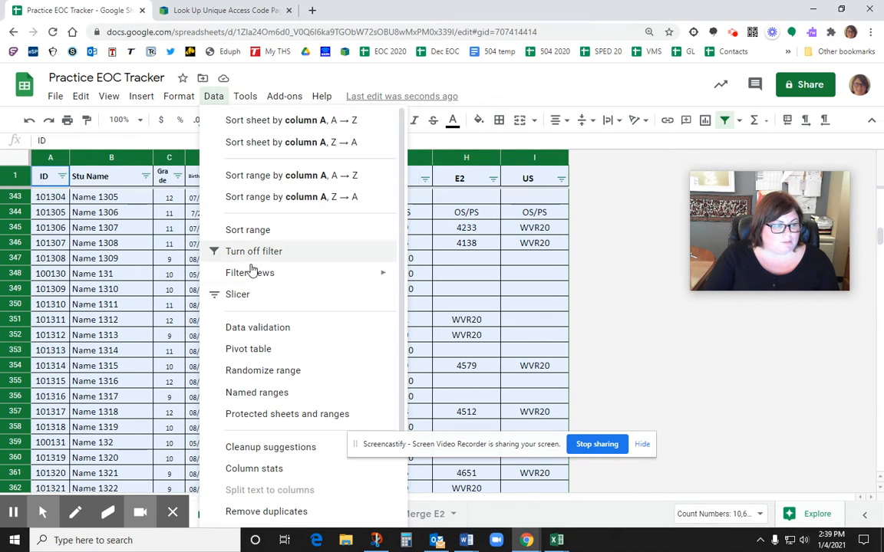
mouse_move(257, 281)
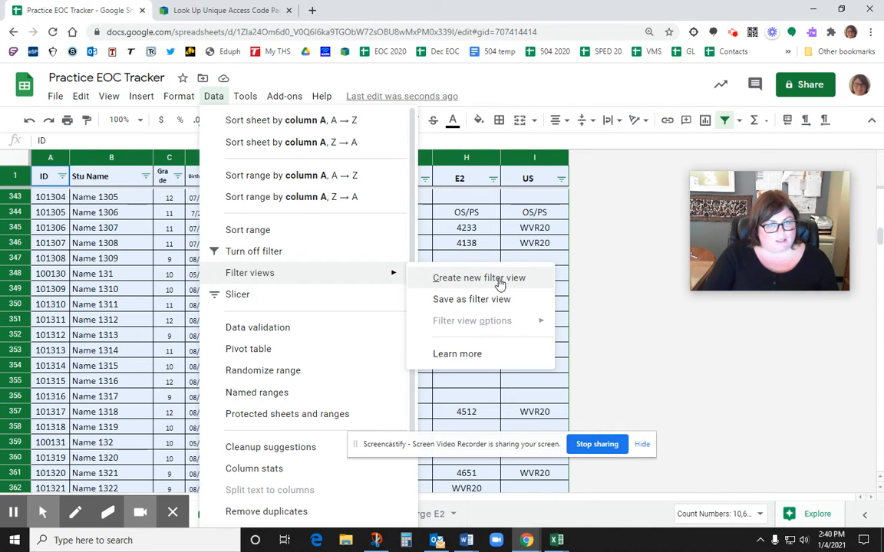
- Create a new filter view and rename it from Filter 1 to Main
click(499, 280)
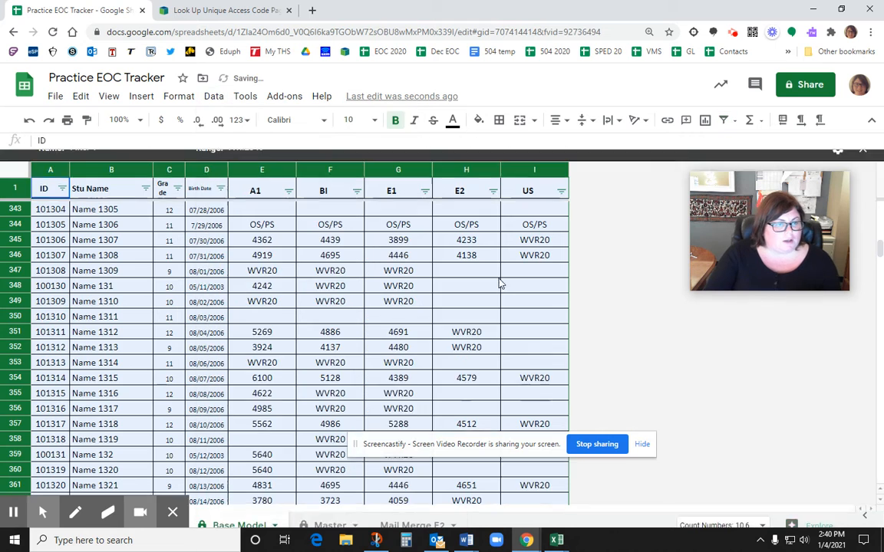
scroll(153, 264, up, 10)
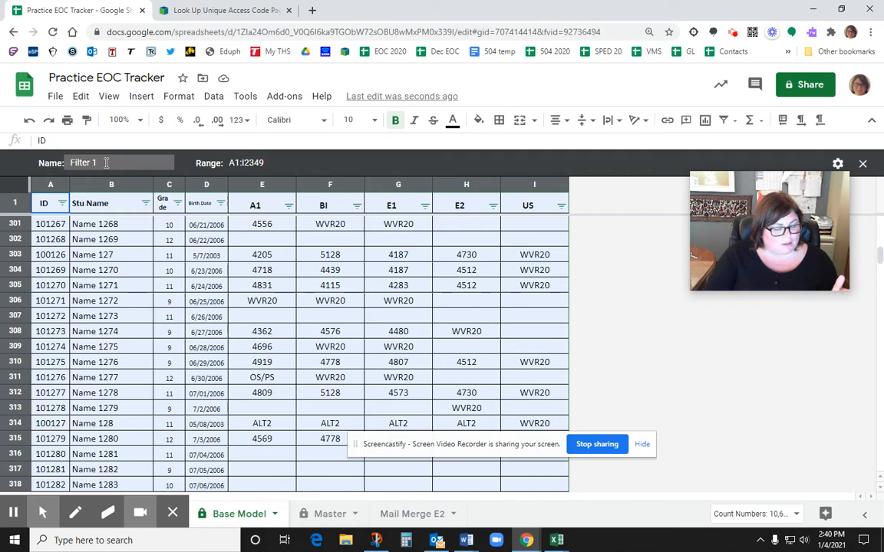
click(126, 164)
drag(126, 164, 67, 163)
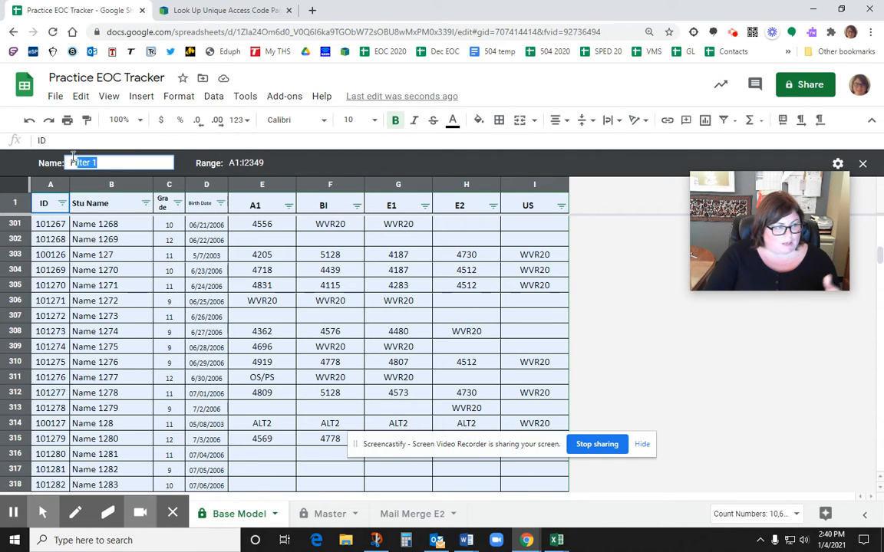
text(Main)
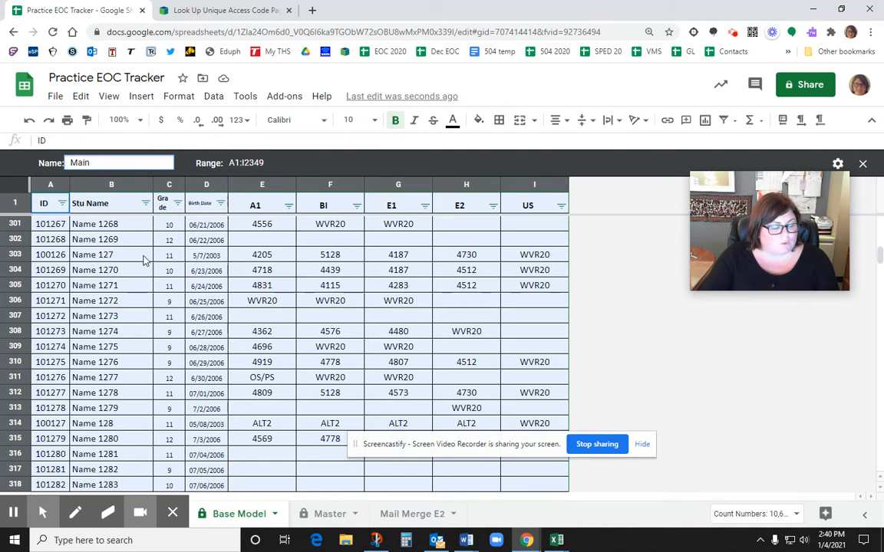
- Close the Main filter view to return the sheet to its normal view
scroll(205, 266, up, 3)
scroll(205, 276, down, 7)
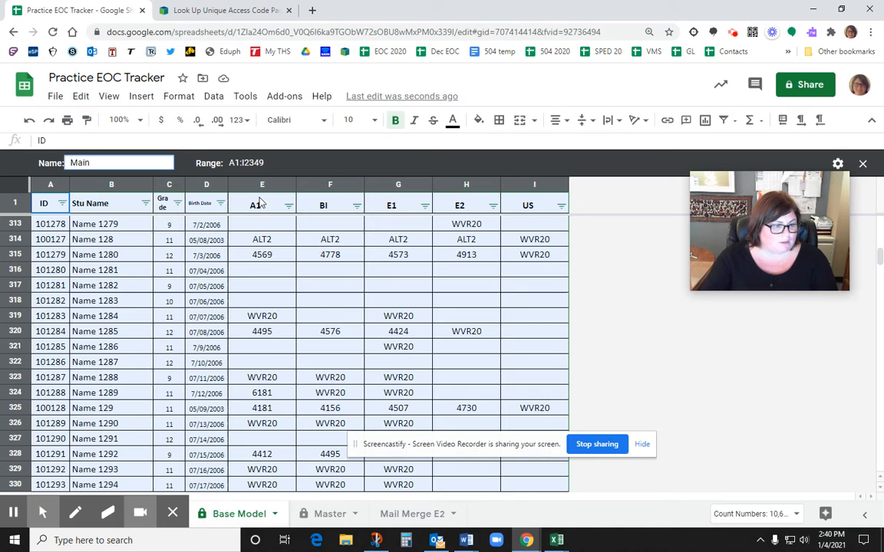
scroll(242, 282, up, 2)
scroll(242, 282, up, 20)
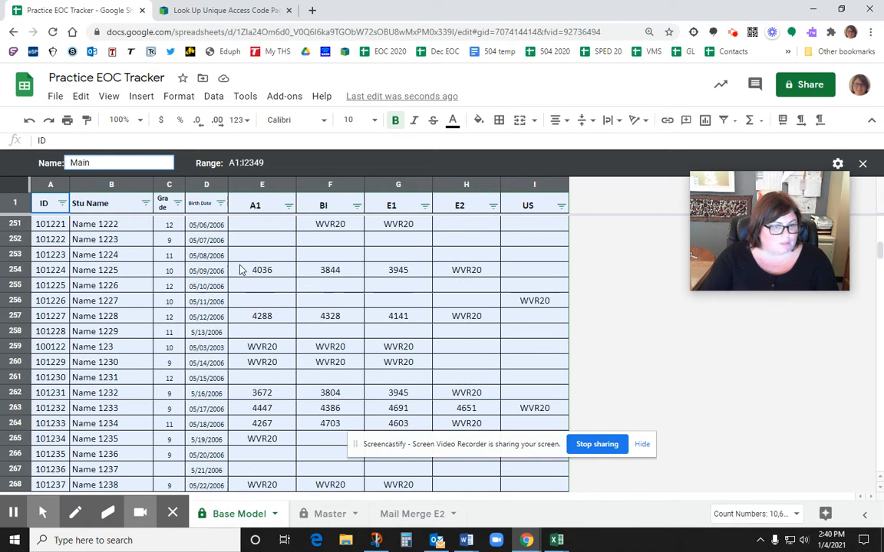
scroll(240, 268, up, 7)
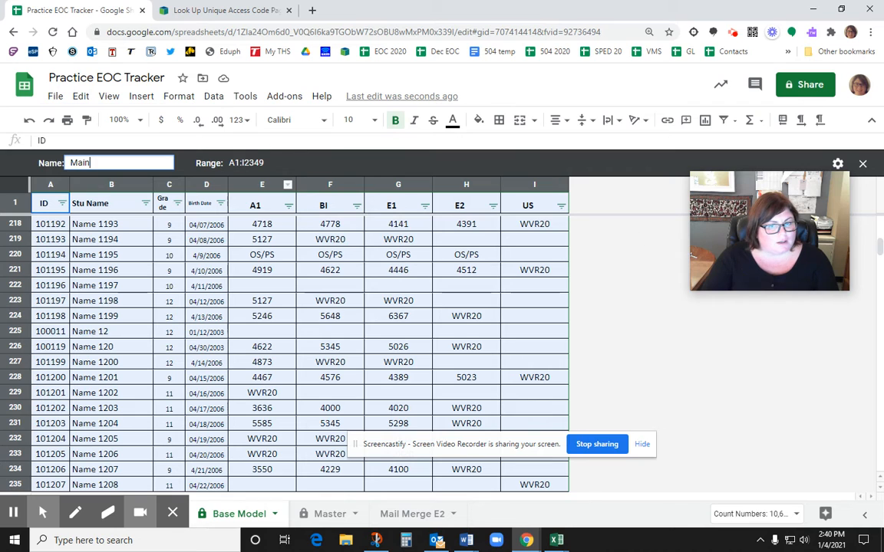
click(862, 163)
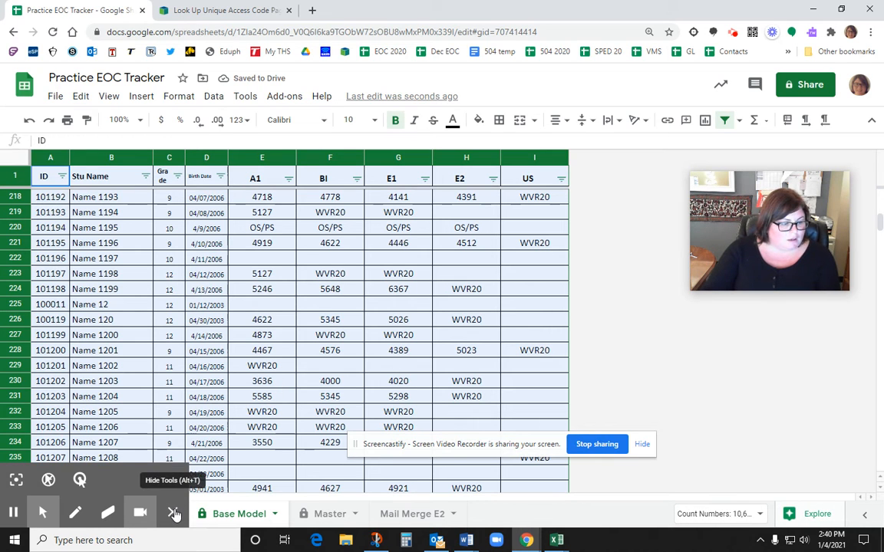
click(173, 514)
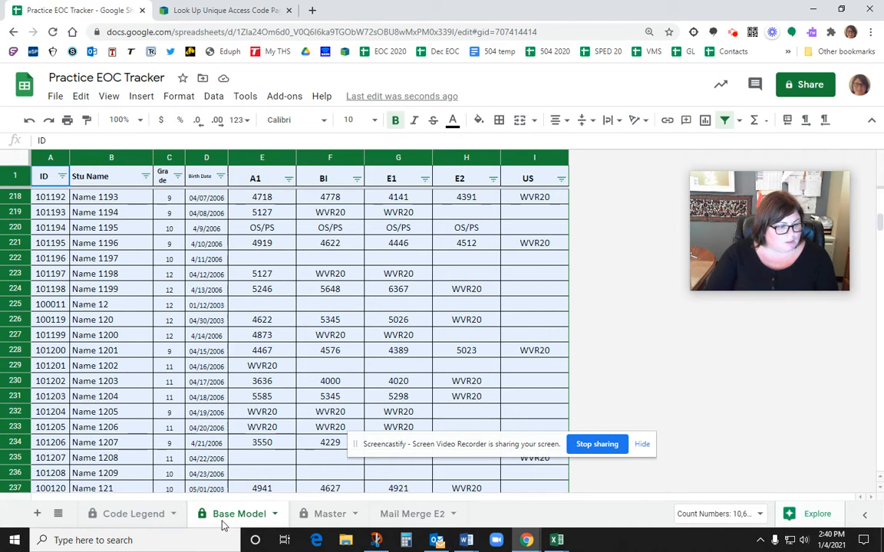
- On the Master sheet, drag the Dec EOC column to column L, right after U
click(321, 514)
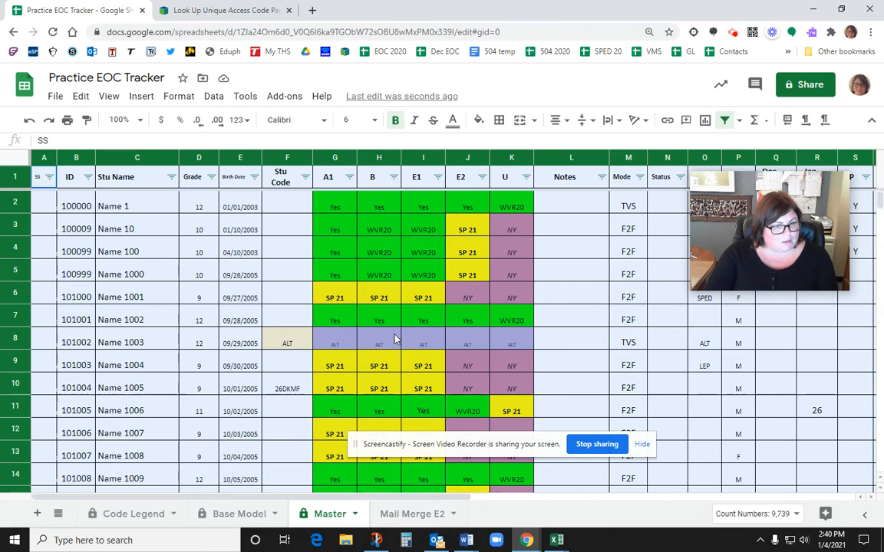
drag(767, 213, 781, 340)
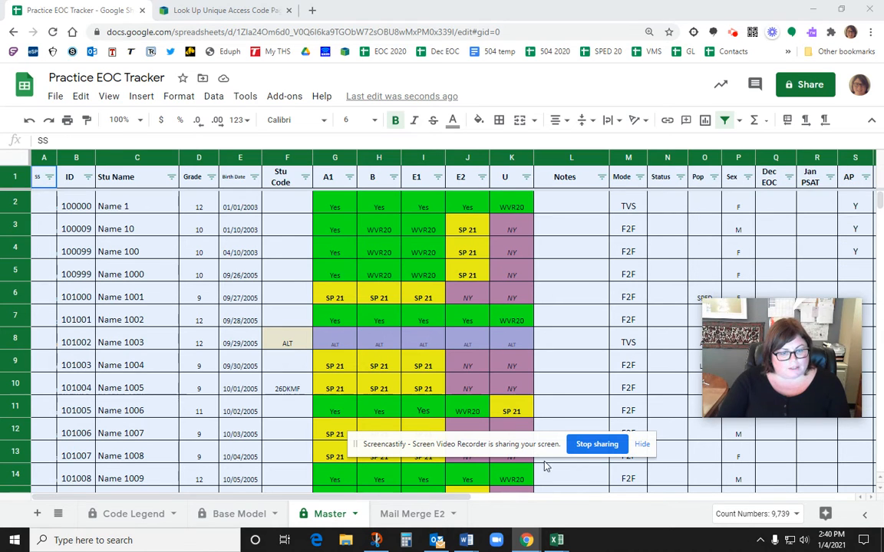
drag(418, 499, 554, 526)
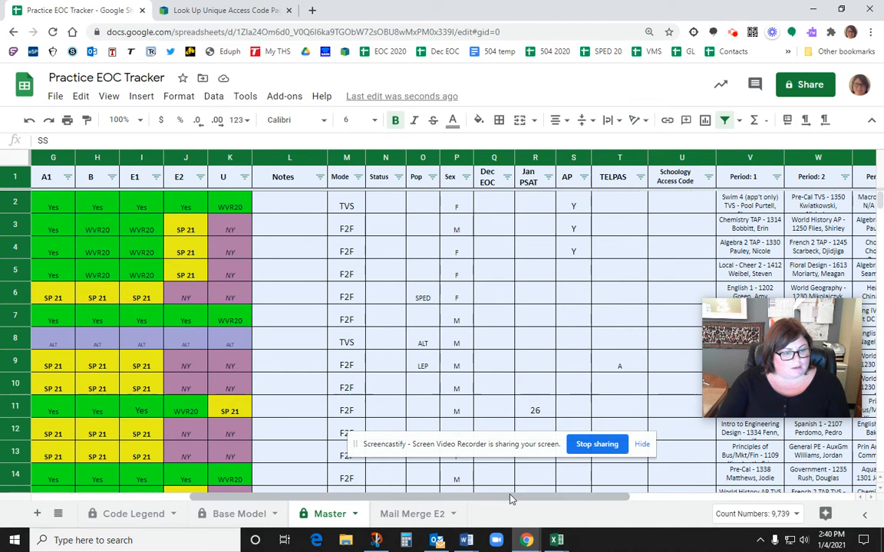
scroll(484, 246, down, 3)
scroll(485, 246, down, 12)
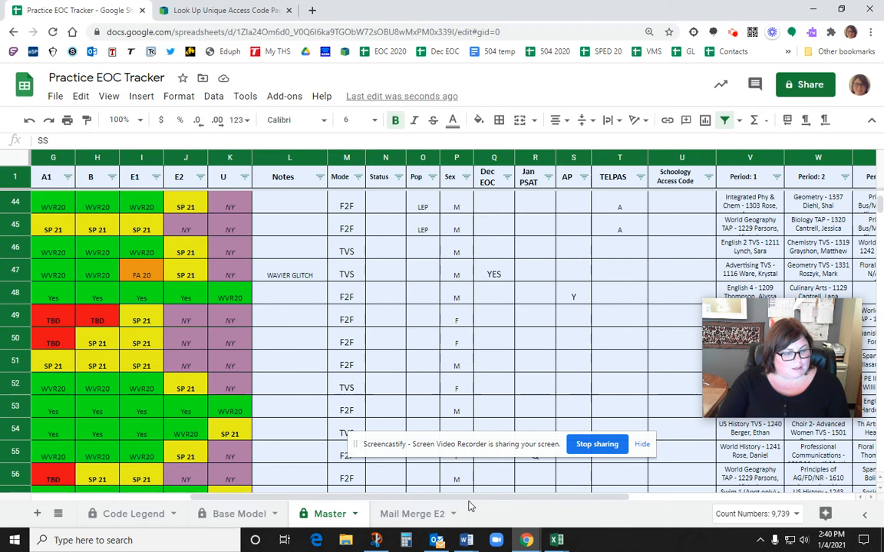
drag(464, 497, 319, 460)
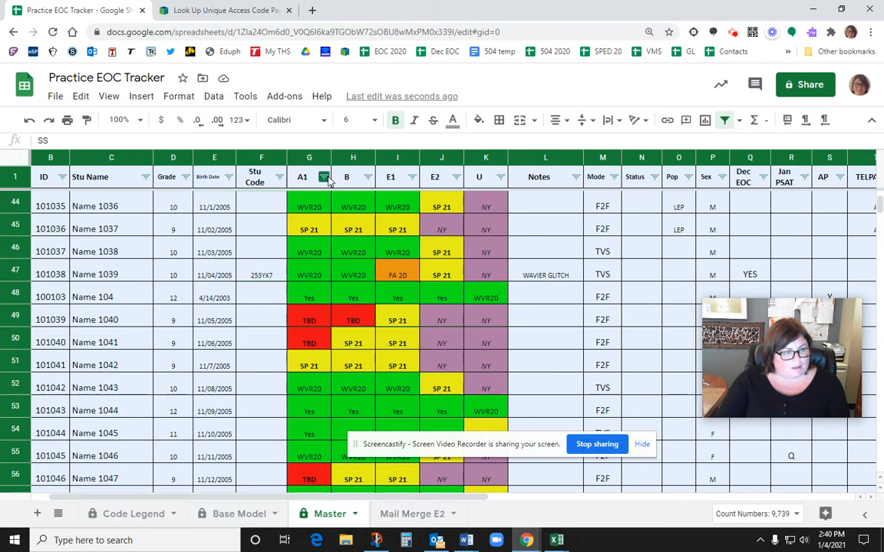
click(741, 158)
drag(740, 158, 526, 150)
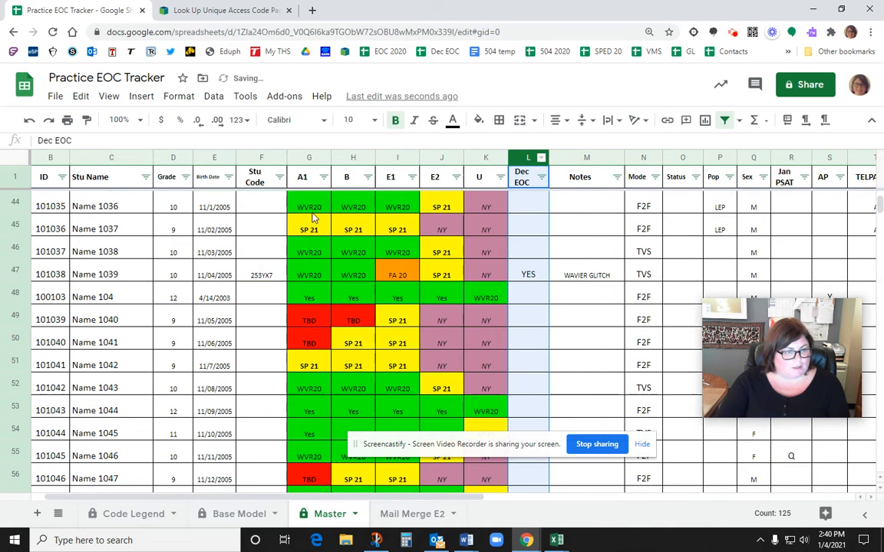
- Filter the A1 column to show only No and FA 20
click(323, 178)
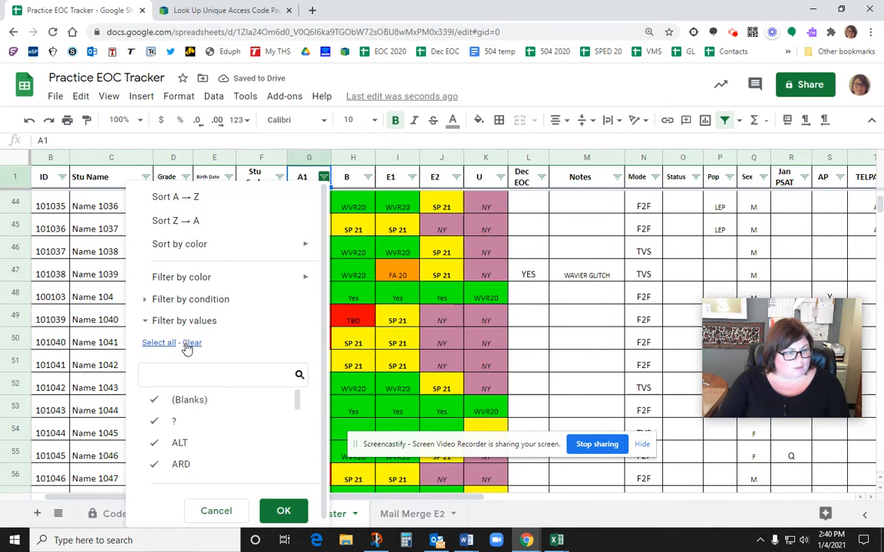
click(191, 342)
click(240, 381)
text(no)
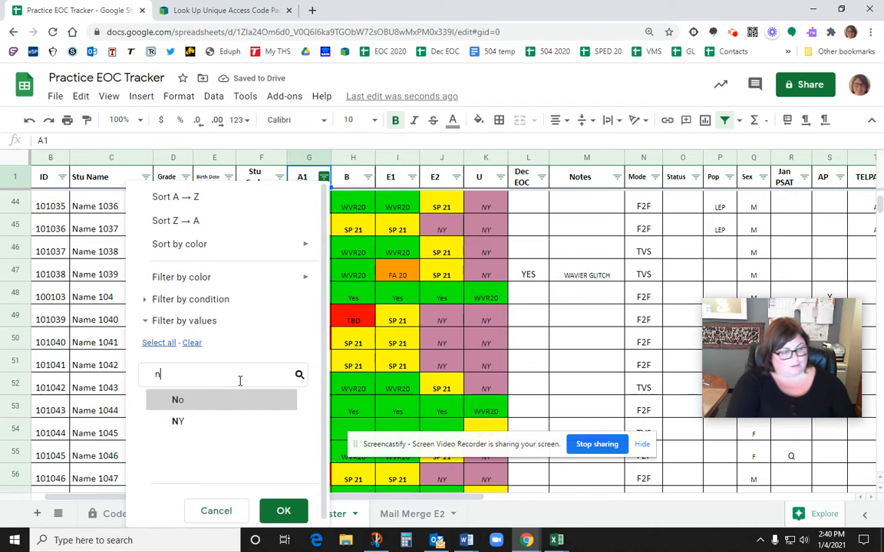
key(BackSpace)
key(BackSpace)
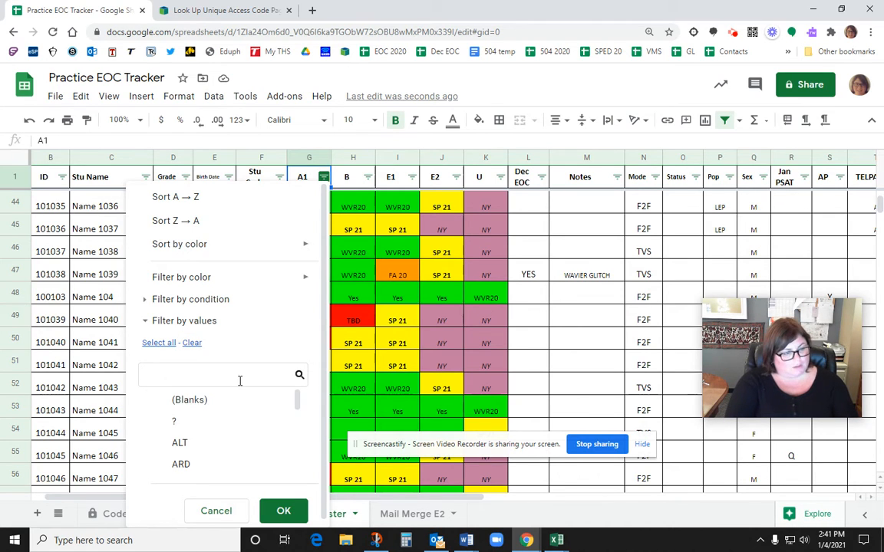
text(fa)
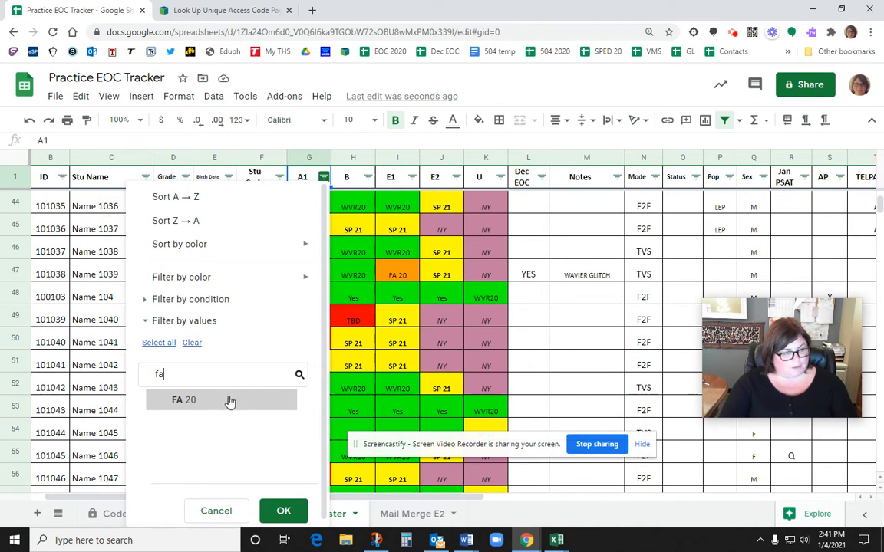
click(228, 399)
click(283, 510)
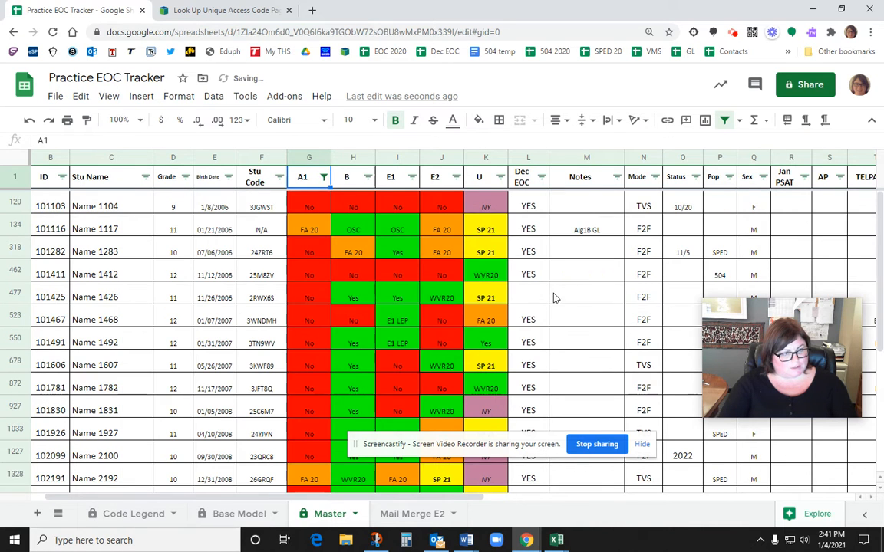
- Fill the Dec EOC cells from the first shown row to the last row with YES
scroll(521, 319, down, 5)
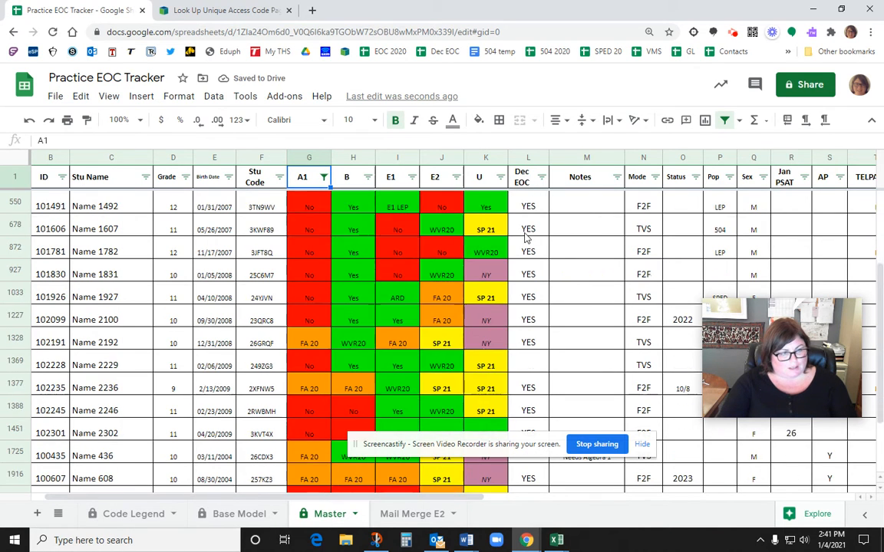
scroll(527, 325, up, 5)
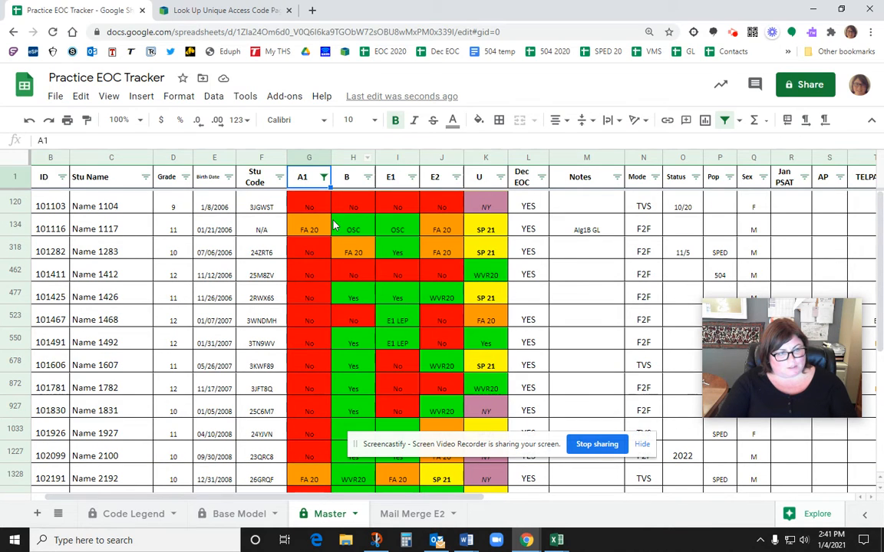
click(536, 207)
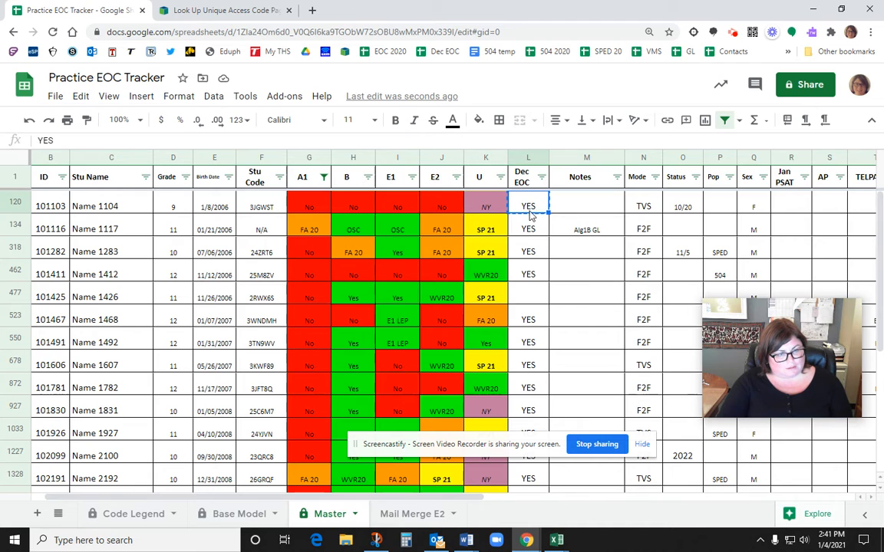
drag(527, 201, 526, 540)
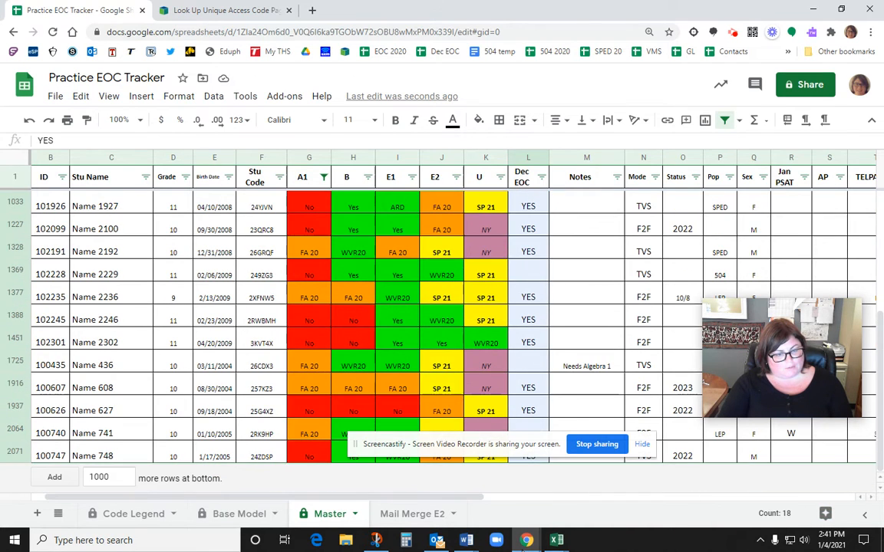
key(ctrl+d)
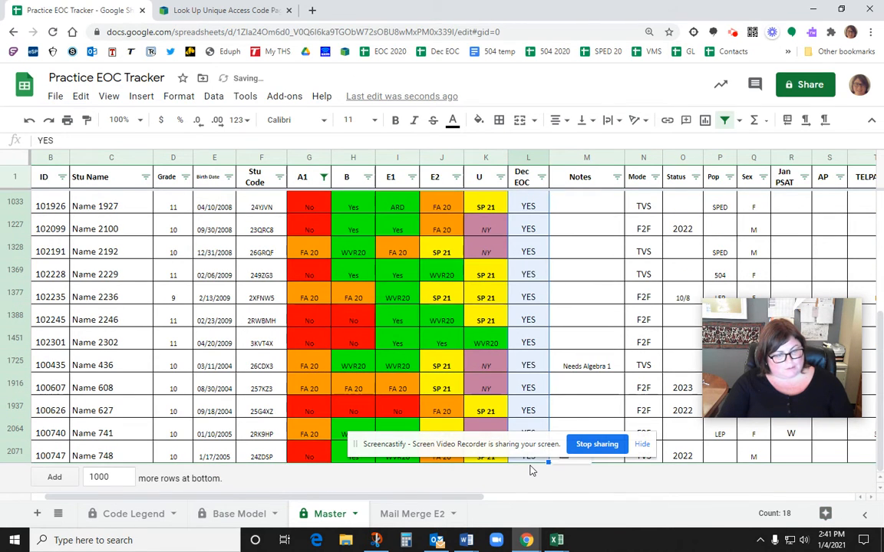
- Clear the A1 filter by selecting all its values again
click(323, 177)
click(159, 343)
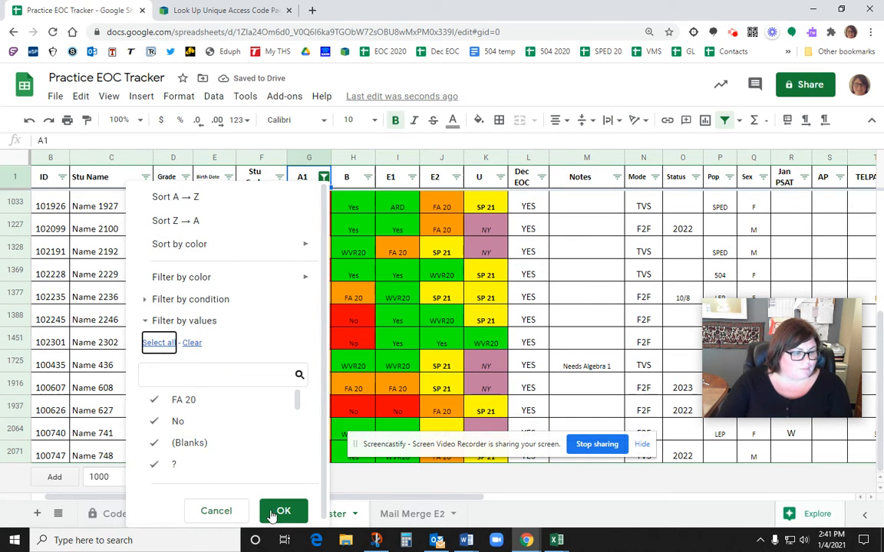
click(280, 511)
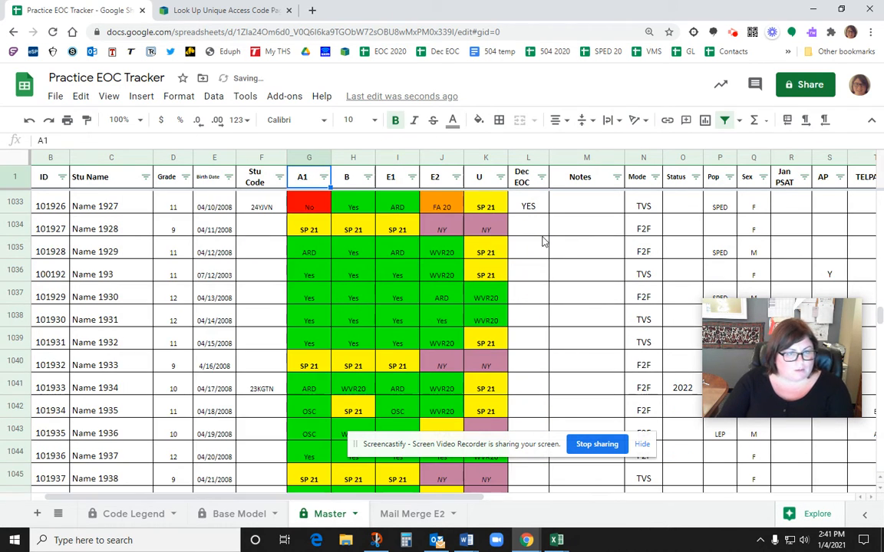
- Filter Dec EOC to exclude (Blanks) so only YES-marked students show
click(541, 177)
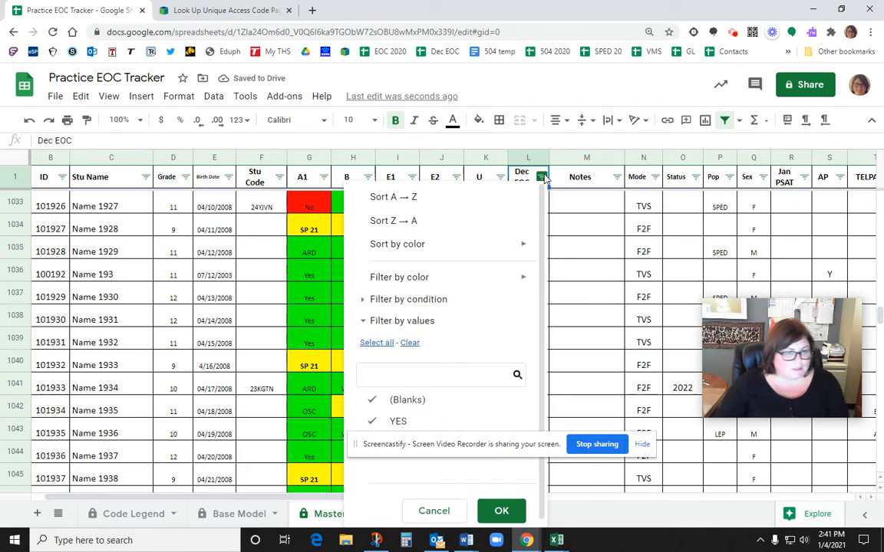
click(408, 401)
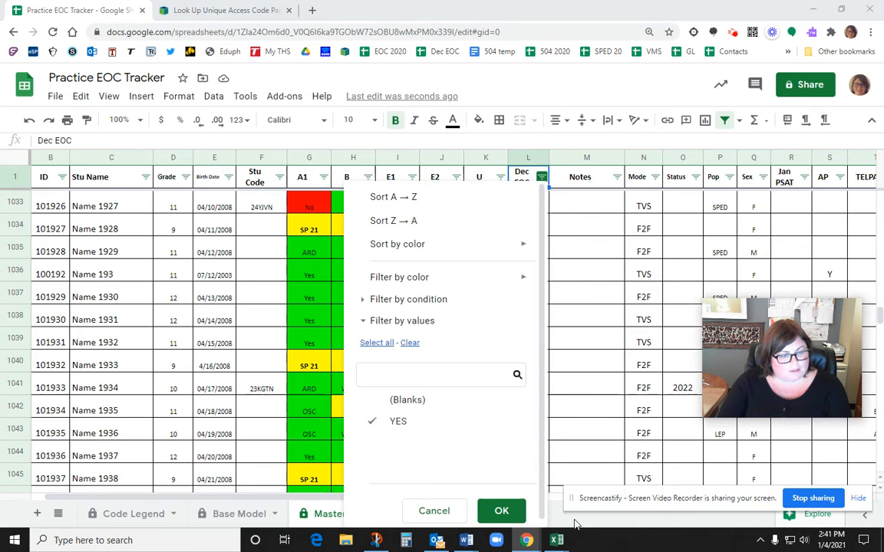
click(502, 511)
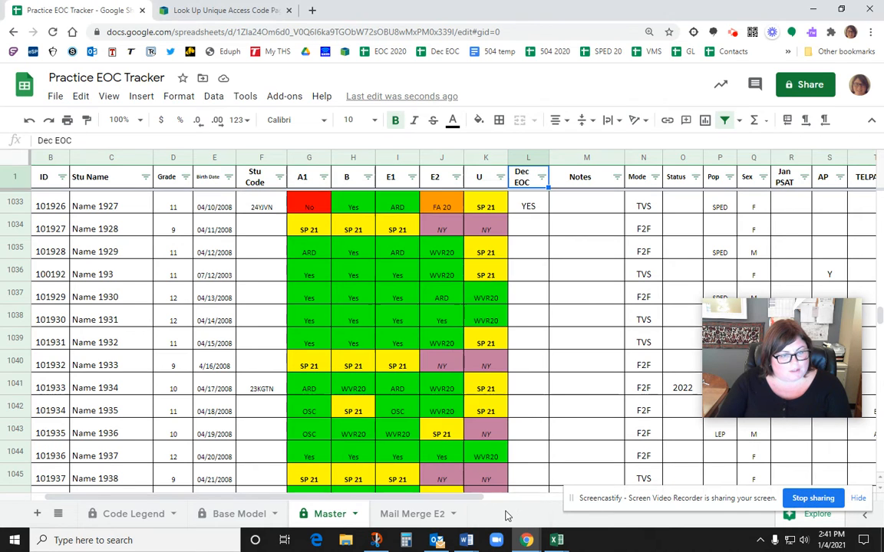
click(541, 179)
click(405, 400)
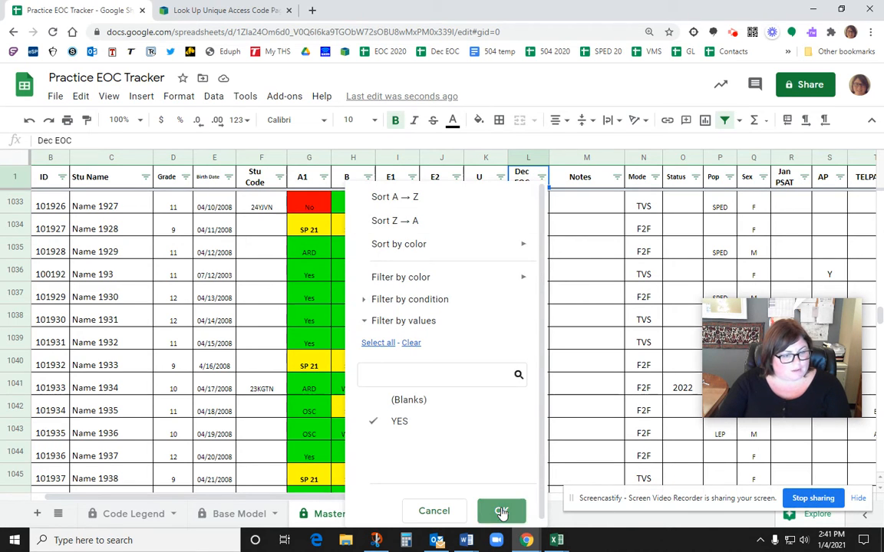
click(501, 511)
scroll(451, 455, up, 15)
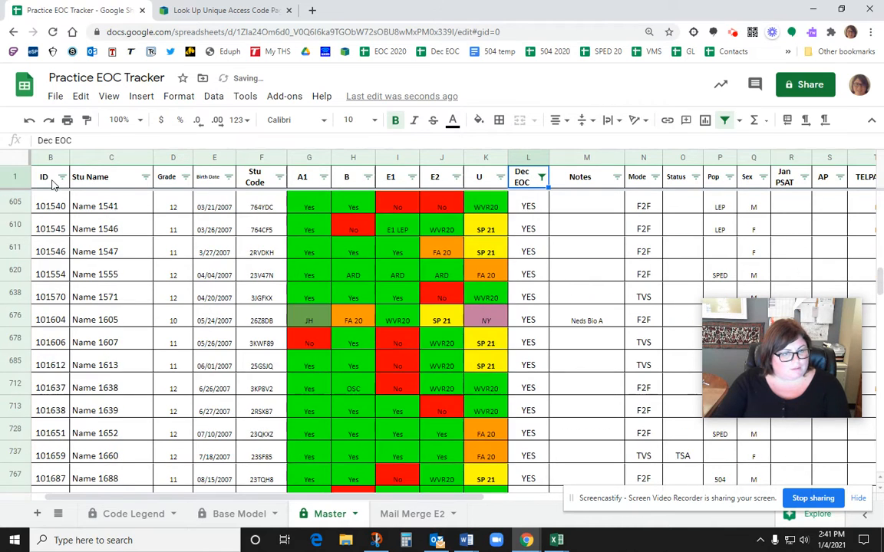
scroll(53, 185, up, 10)
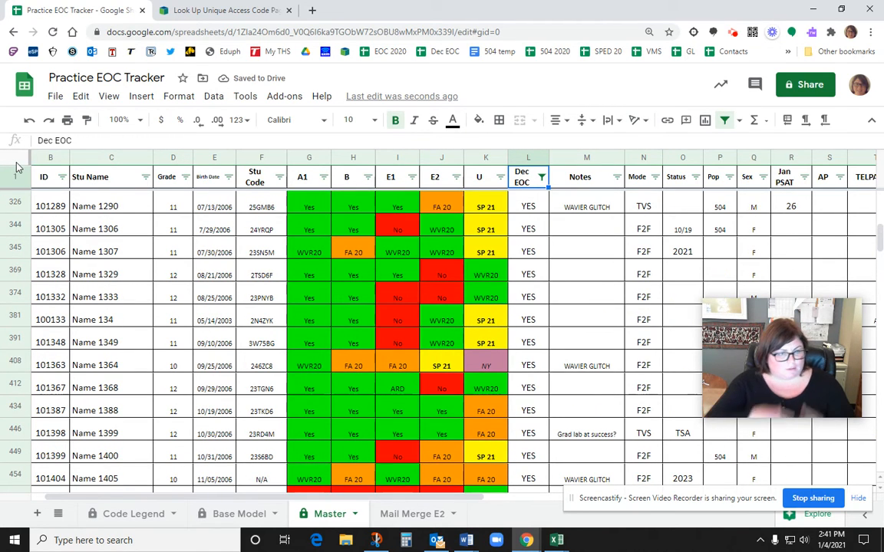
- Copy the entire filtered Master sheet
click(23, 157)
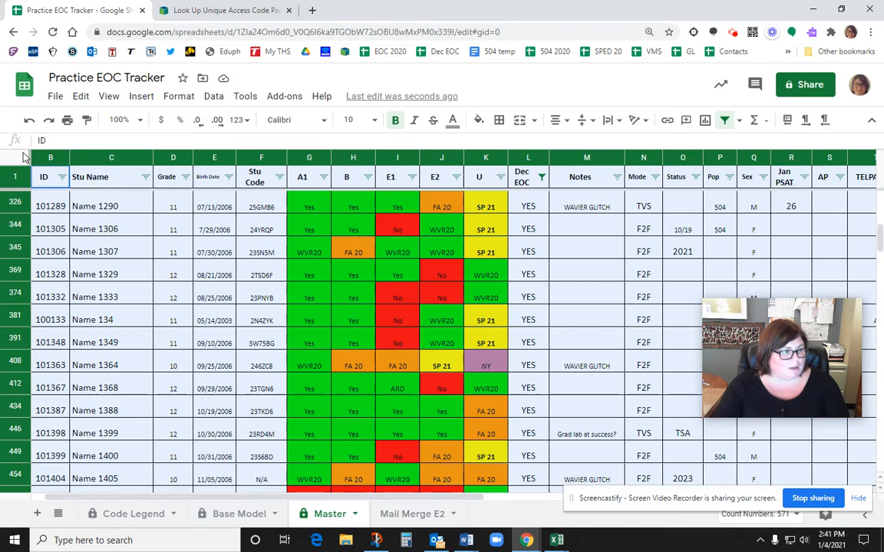
right_click(23, 157)
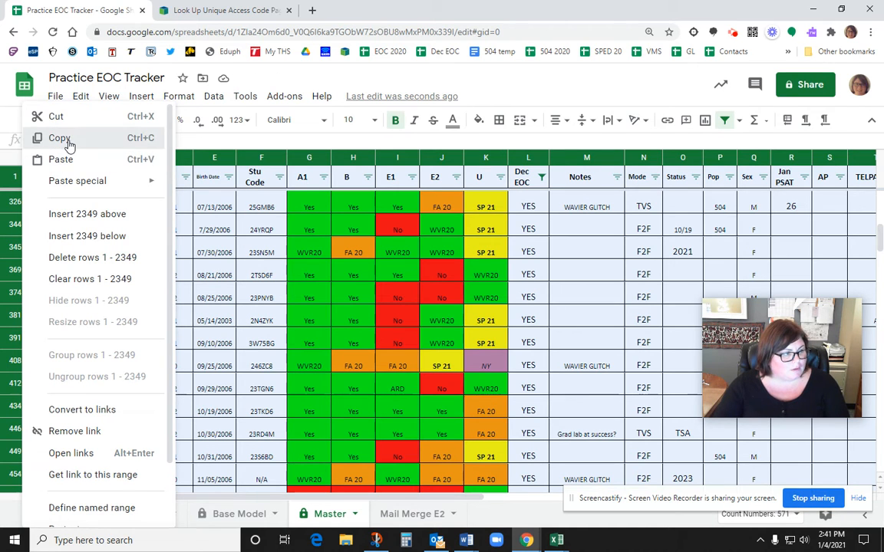
click(60, 138)
- Add a new sheet named Dec EOC and paste the student data at A1
click(36, 514)
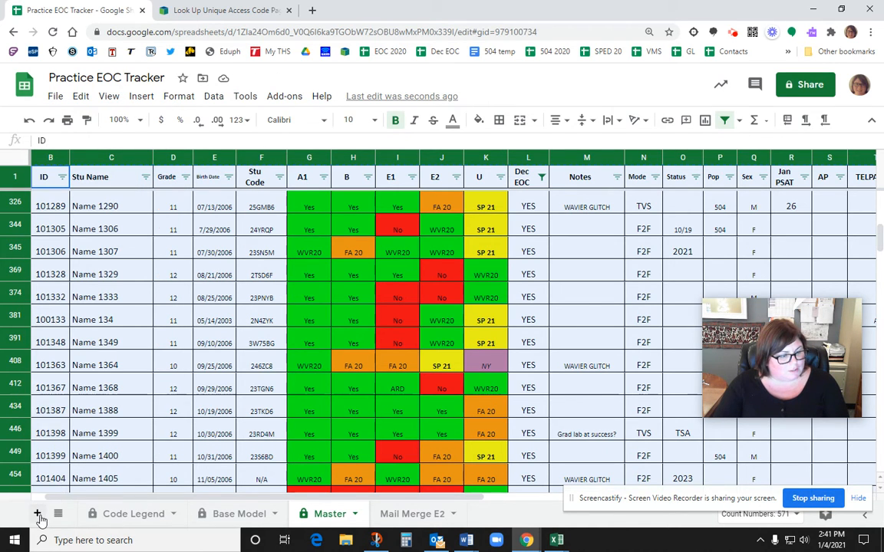
right_click(395, 518)
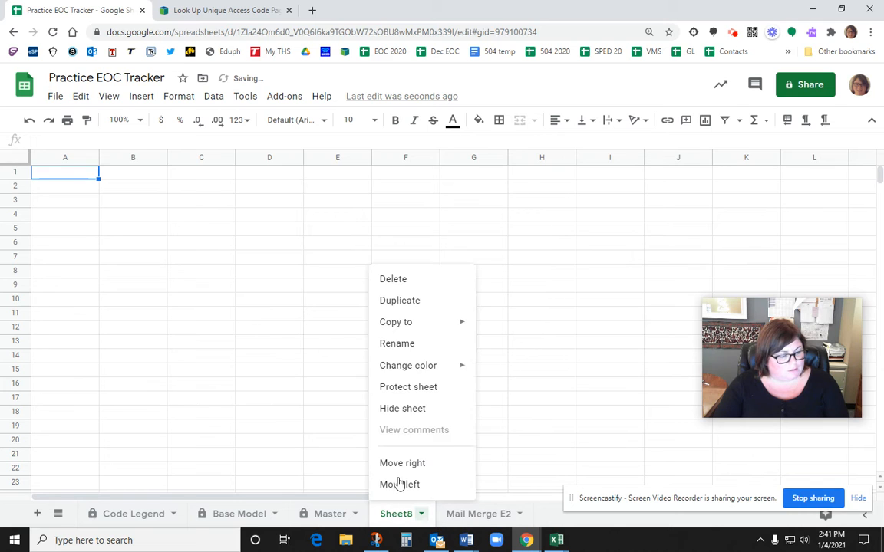
click(421, 345)
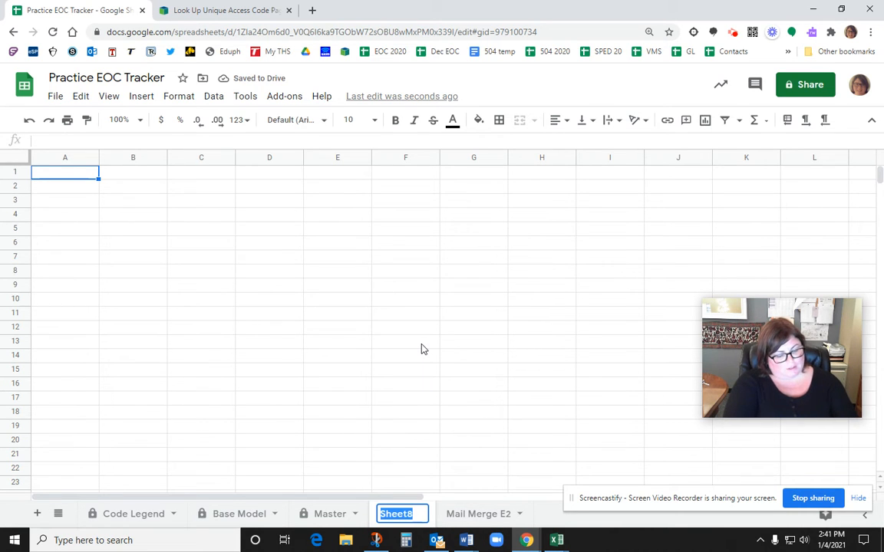
text(Dec EOC)
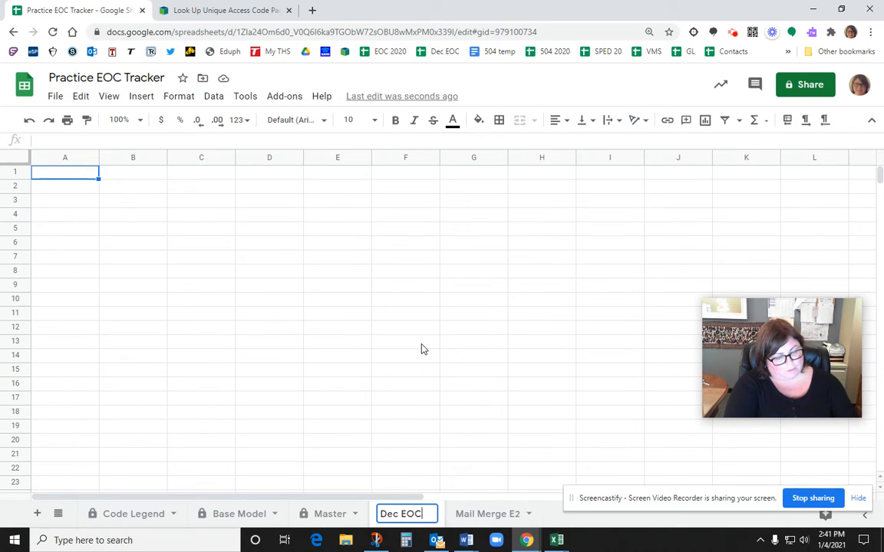
right_click(40, 174)
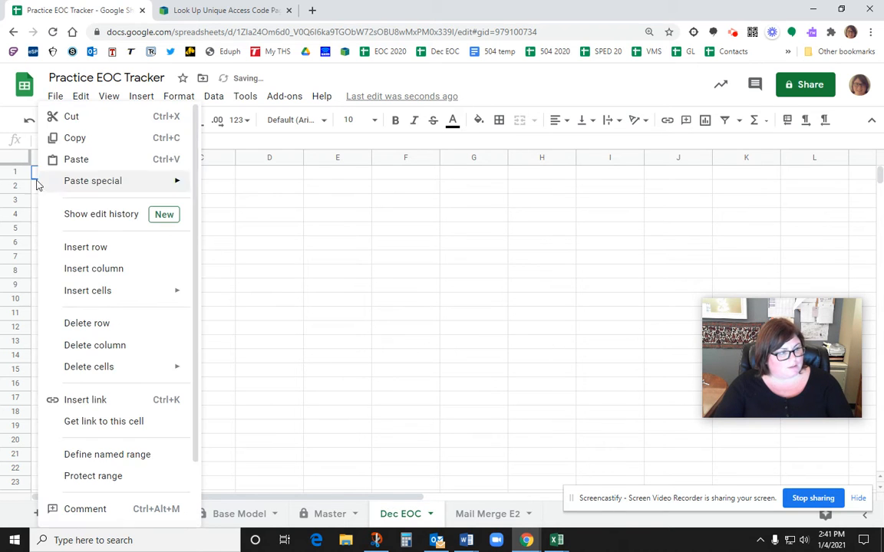
click(75, 160)
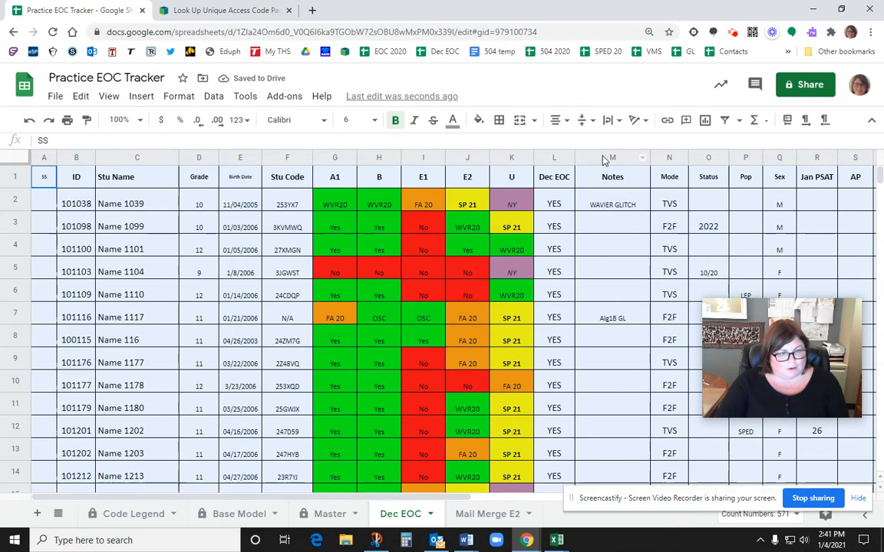
- Hide columns Q through U on the Dec EOC sheet
scroll(500, 460, right, 10)
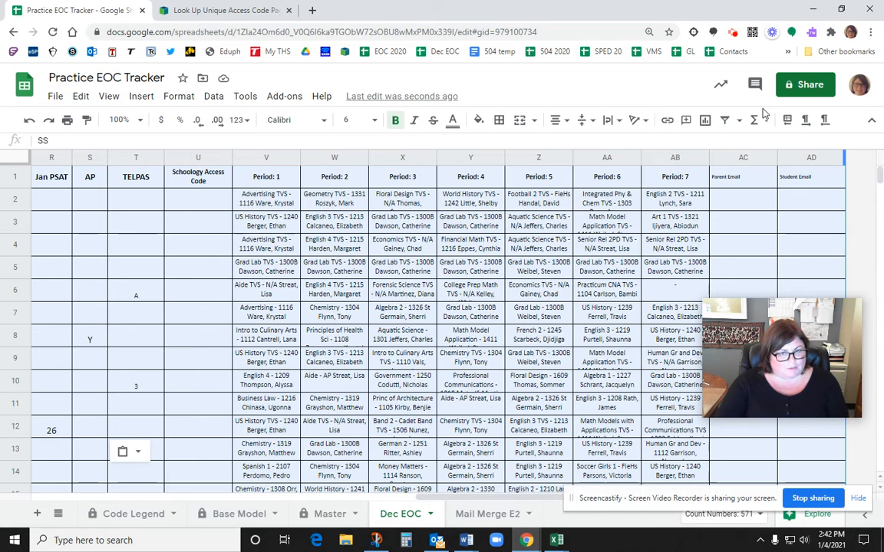
scroll(431, 491, left, 4)
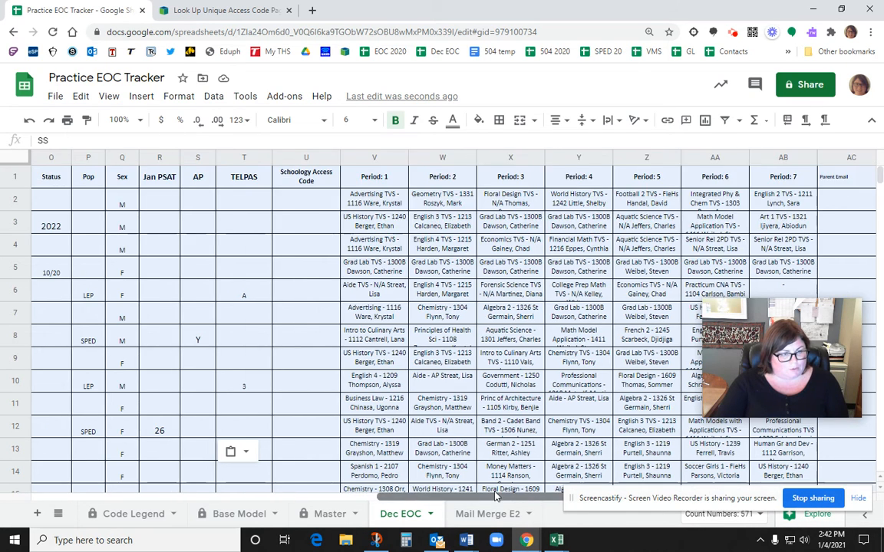
scroll(432, 491, left, 1)
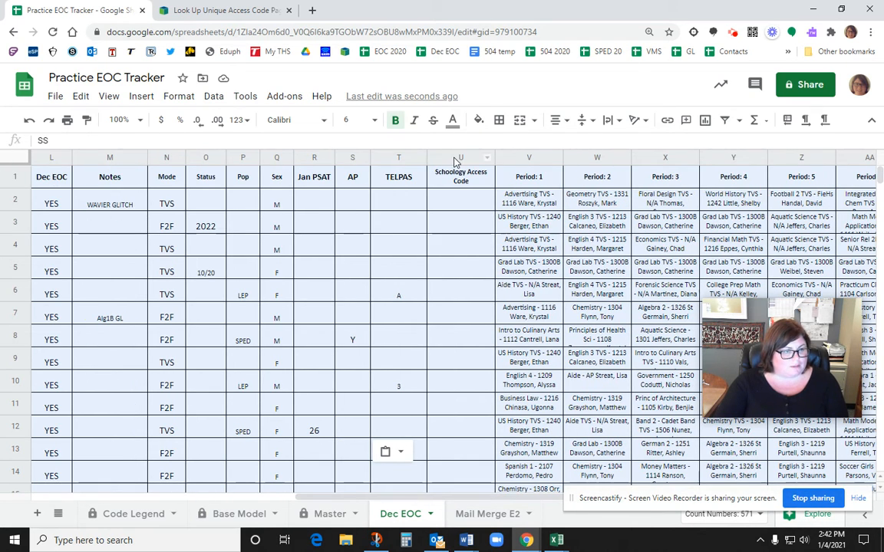
drag(461, 157, 277, 158)
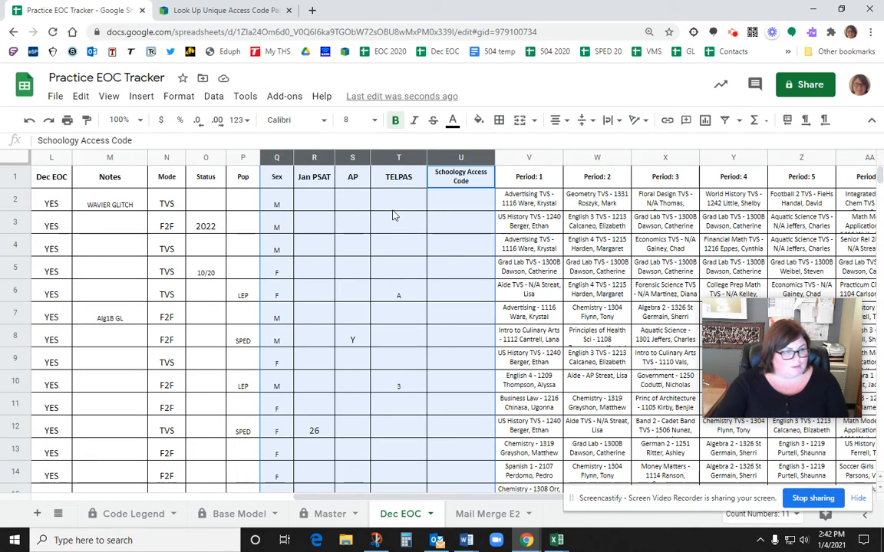
right_click(392, 215)
click(430, 300)
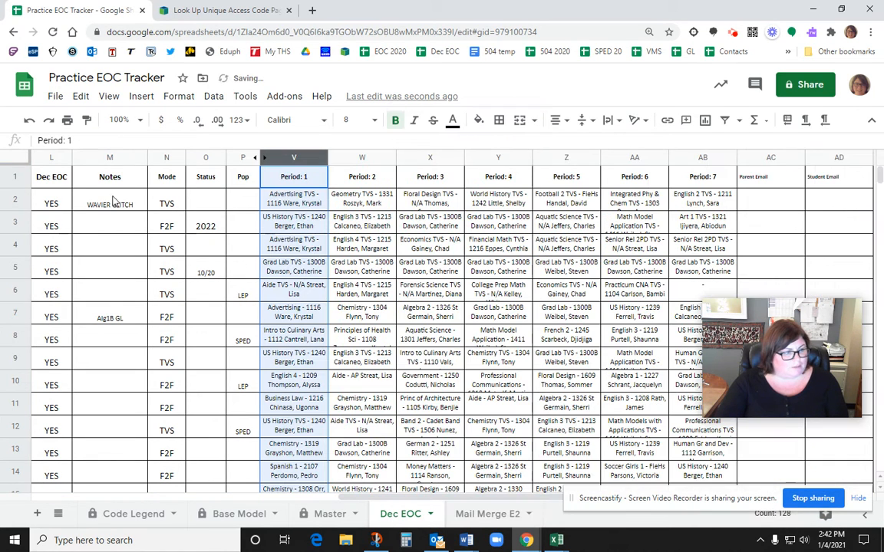
- Hide the Status and Notes columns as well
click(204, 158)
right_click(203, 157)
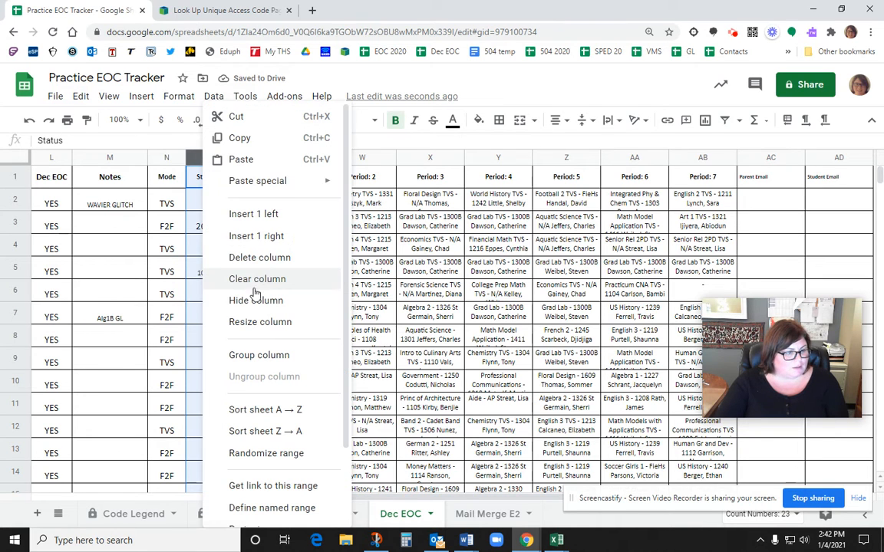
click(273, 299)
click(108, 157)
right_click(107, 157)
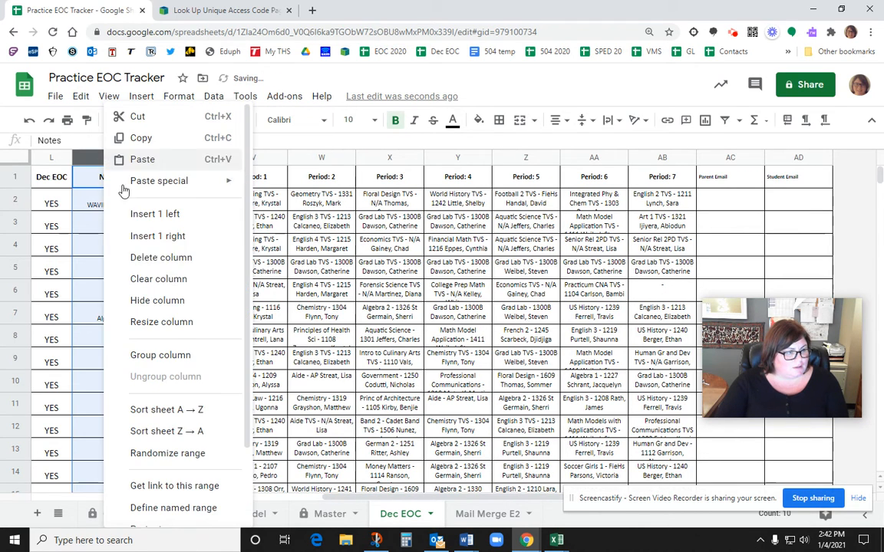
click(165, 300)
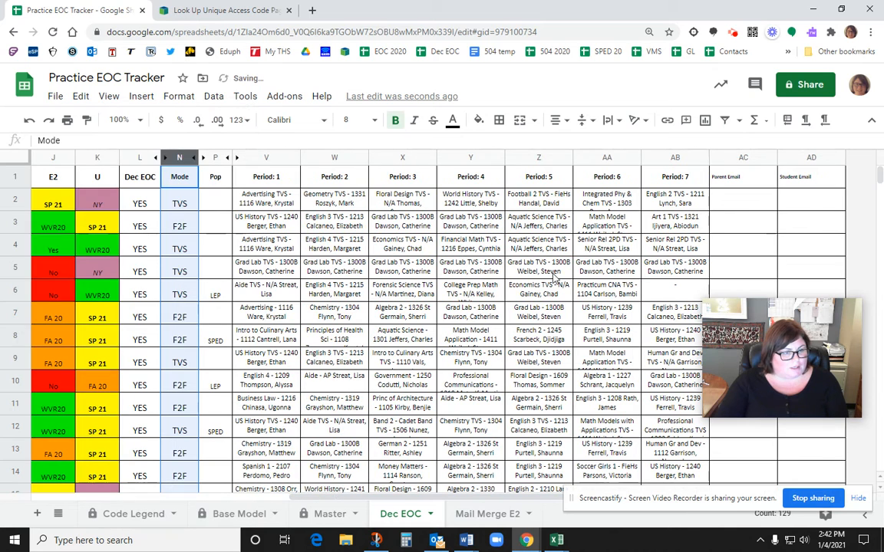
click(788, 230)
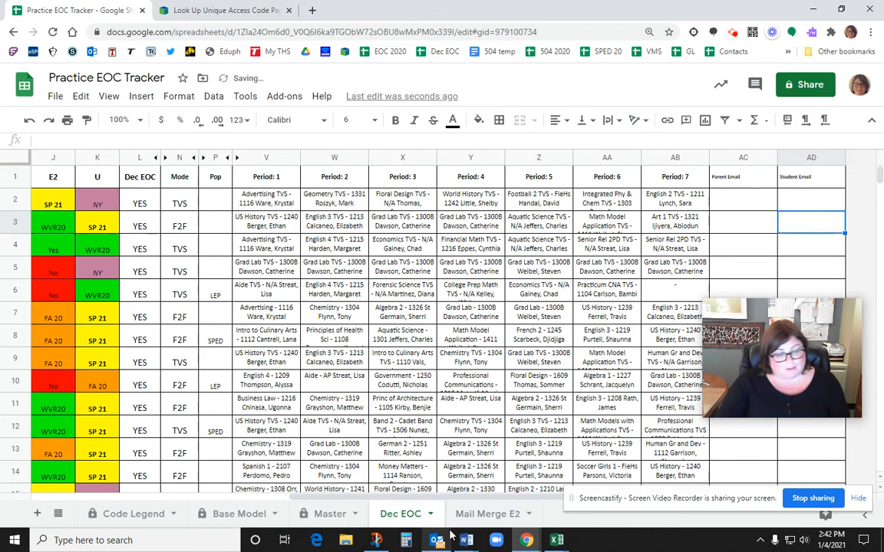
- Scroll down and select the student code in cell F69
drag(498, 498, 280, 495)
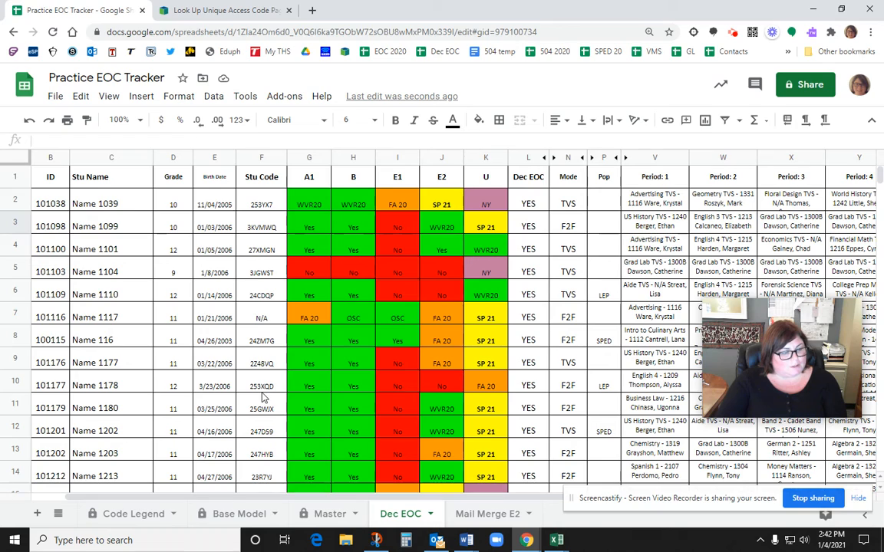
scroll(266, 308, down, 9)
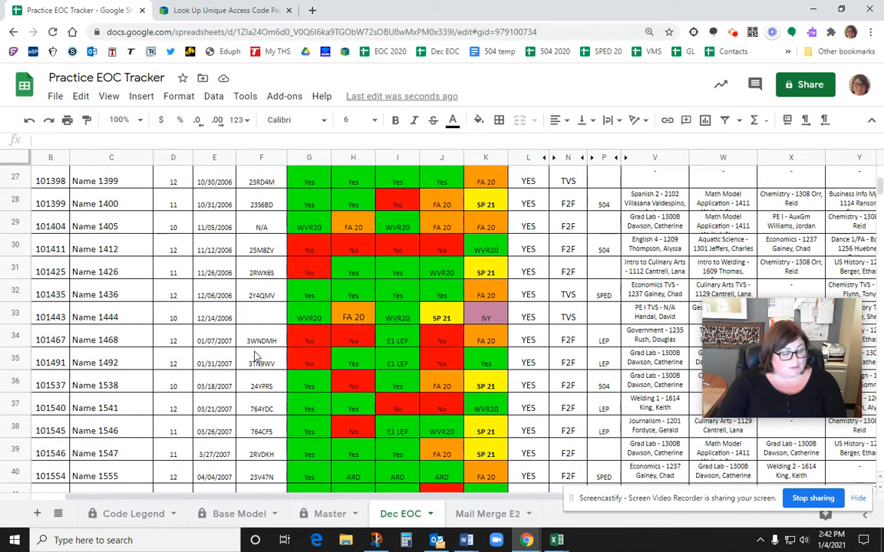
scroll(257, 357, down, 1)
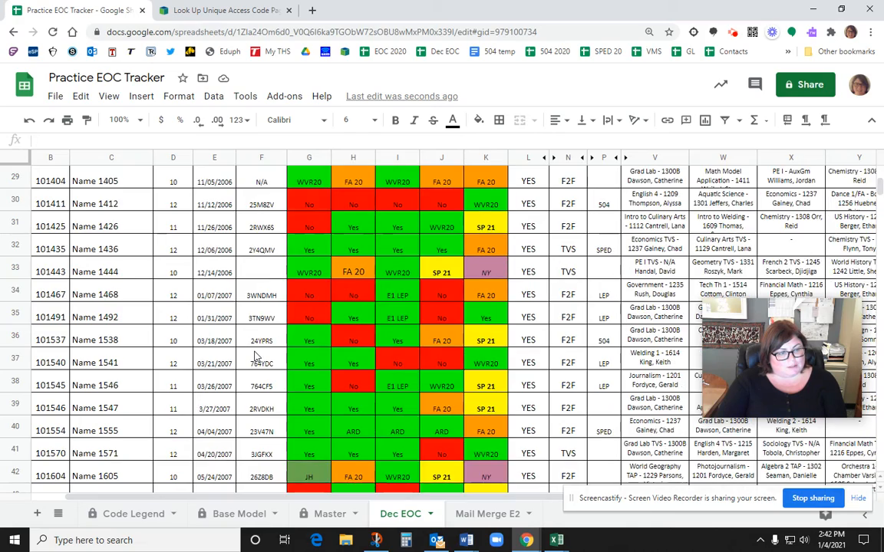
scroll(257, 357, down, 8)
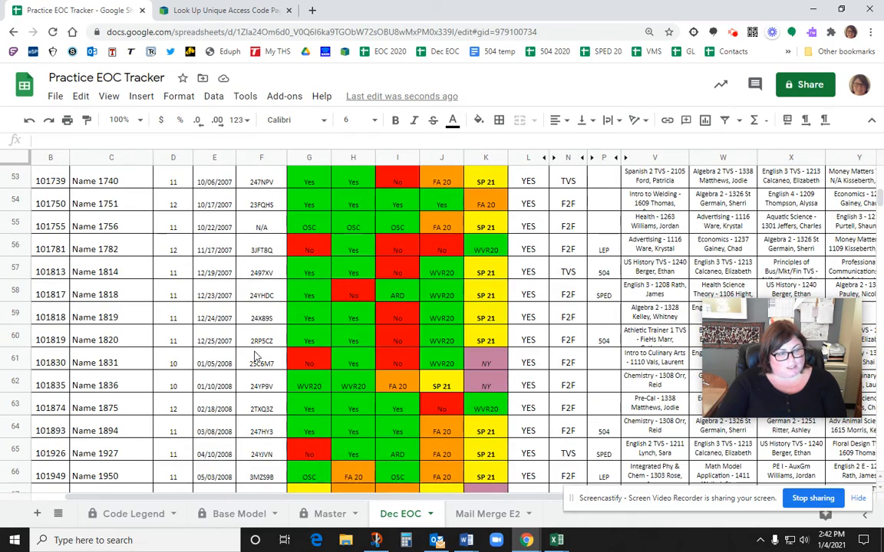
scroll(257, 357, down, 3)
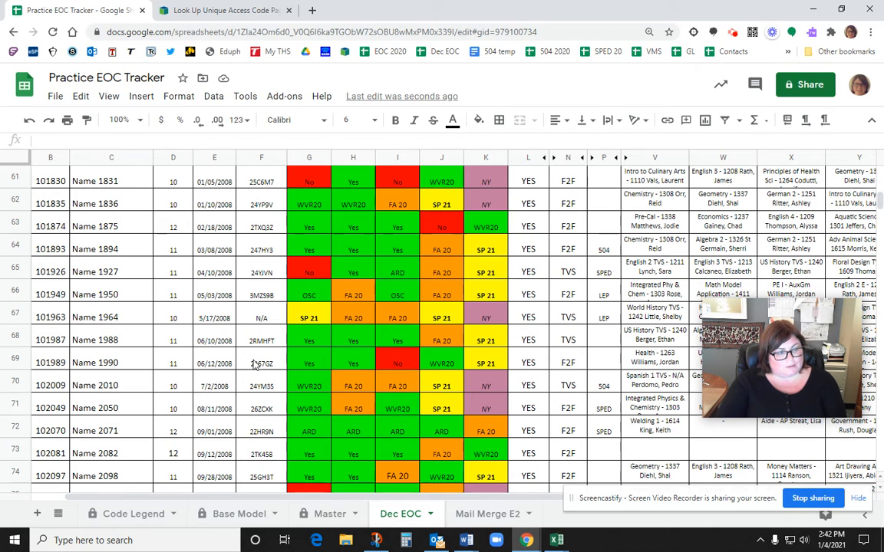
click(274, 360)
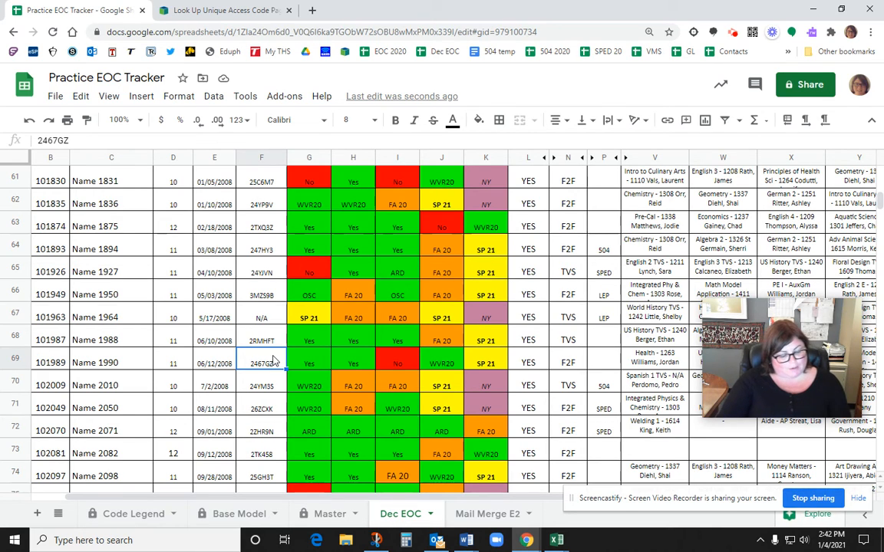
- On the Texas Assessment portal login, paste the student's access code and open the birth month field
click(234, 10)
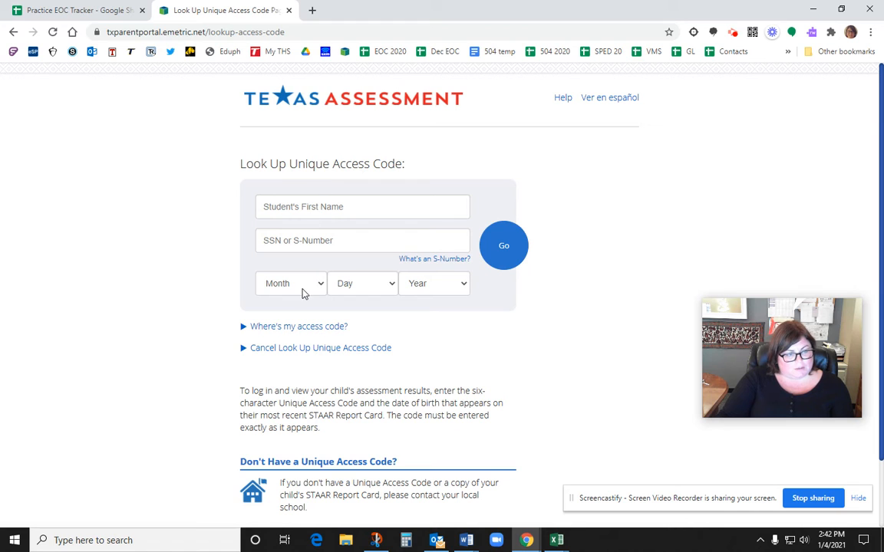
click(310, 348)
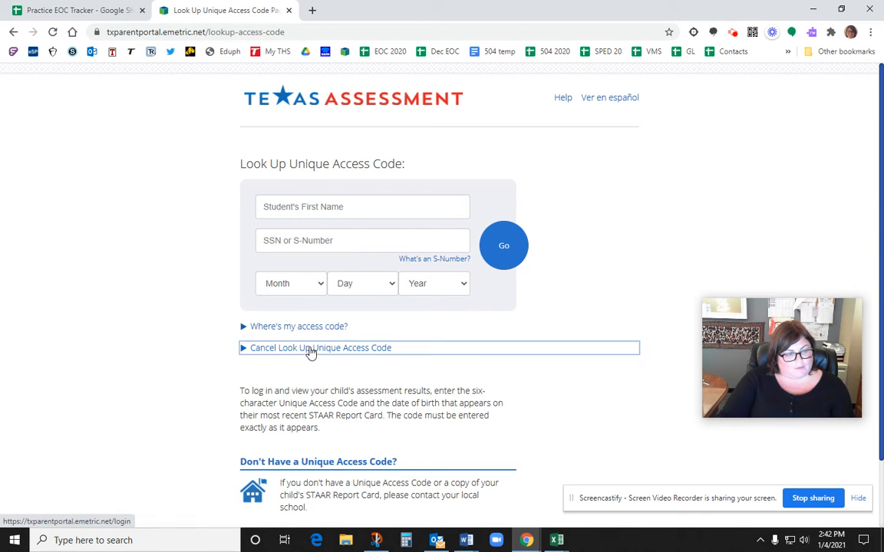
click(322, 206)
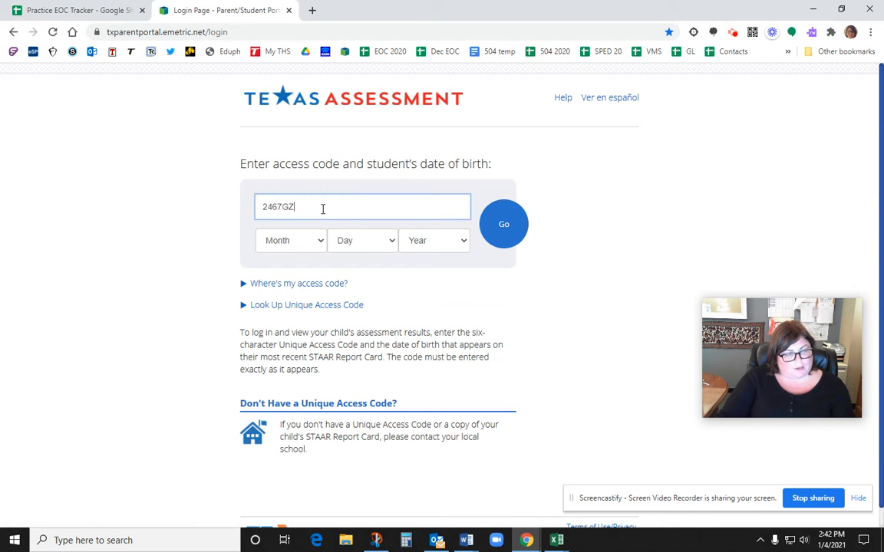
click(299, 250)
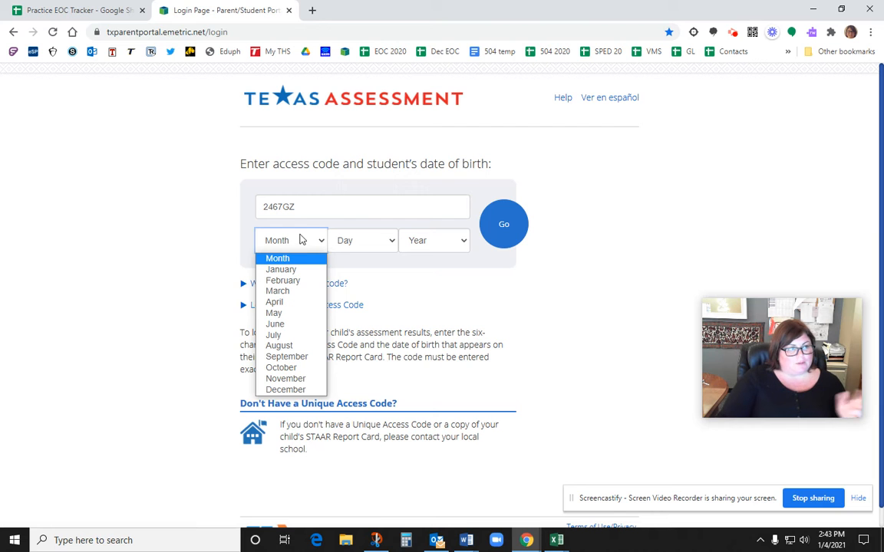
click(111, 10)
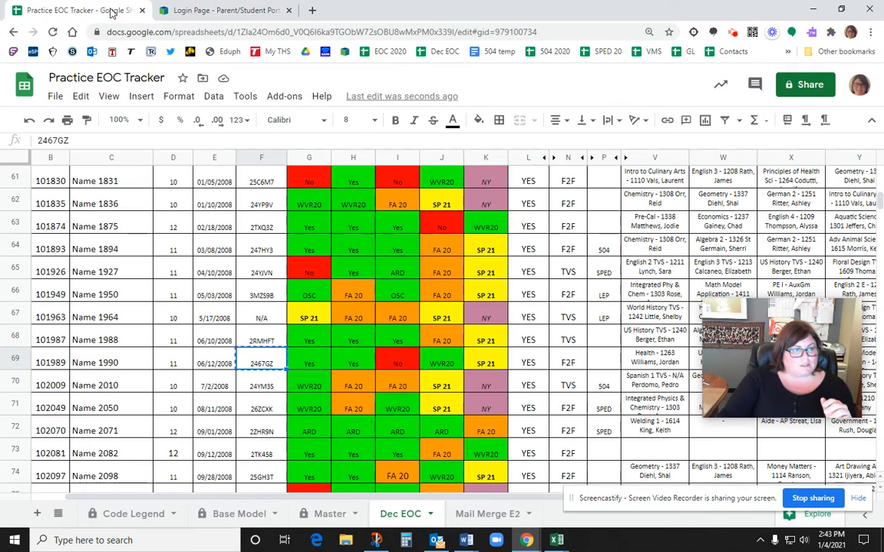
- Browse the Add-ons, Data and Format menus without changing the Dec EOC data
click(287, 97)
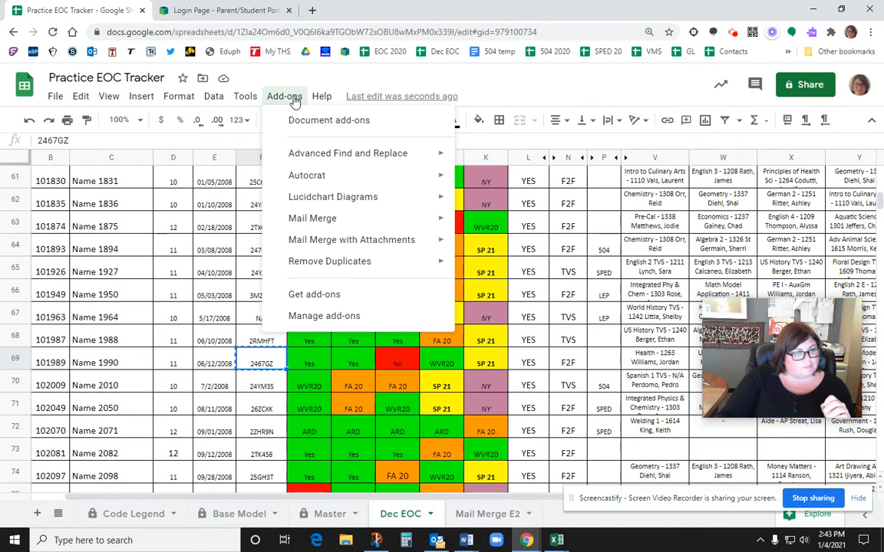
mouse_move(305, 162)
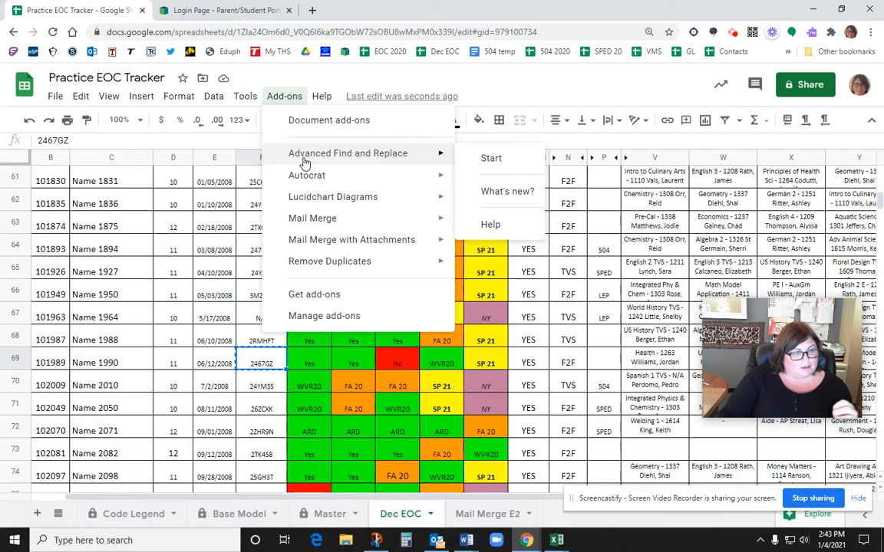
mouse_move(337, 265)
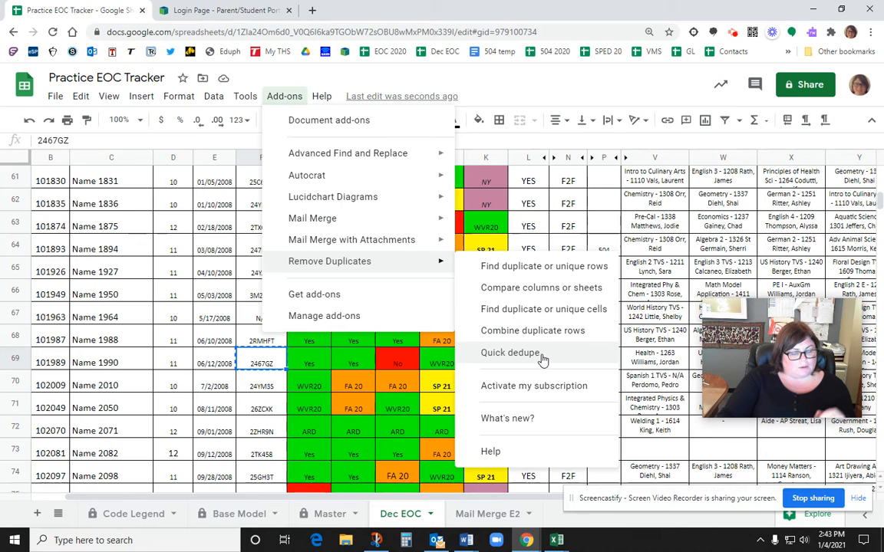
mouse_move(343, 222)
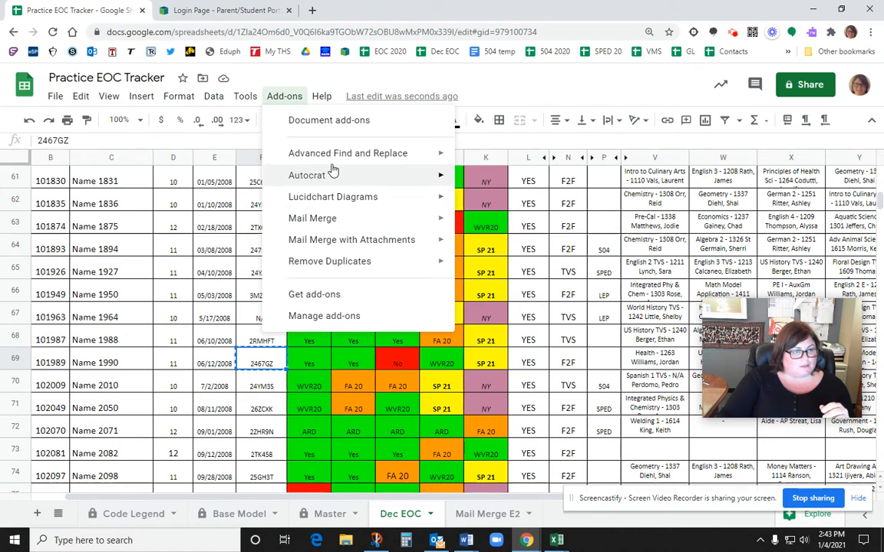
mouse_move(335, 175)
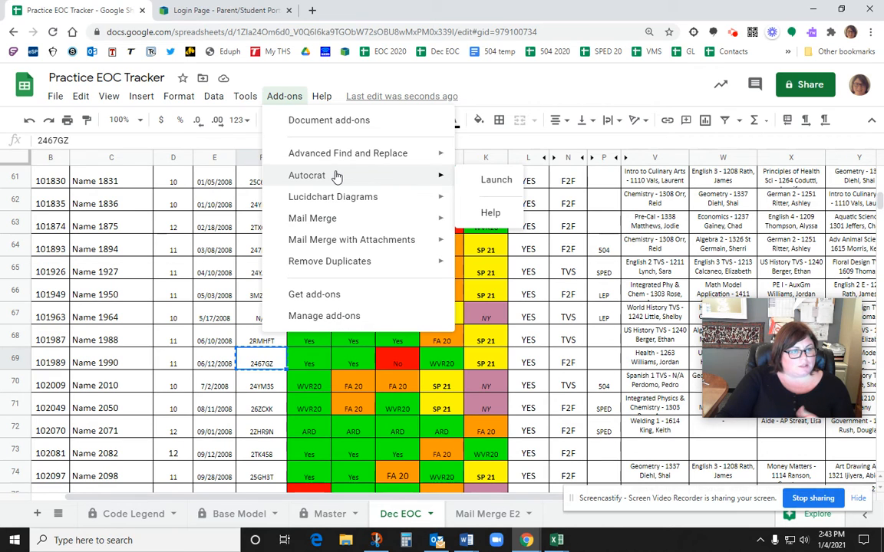
mouse_move(253, 100)
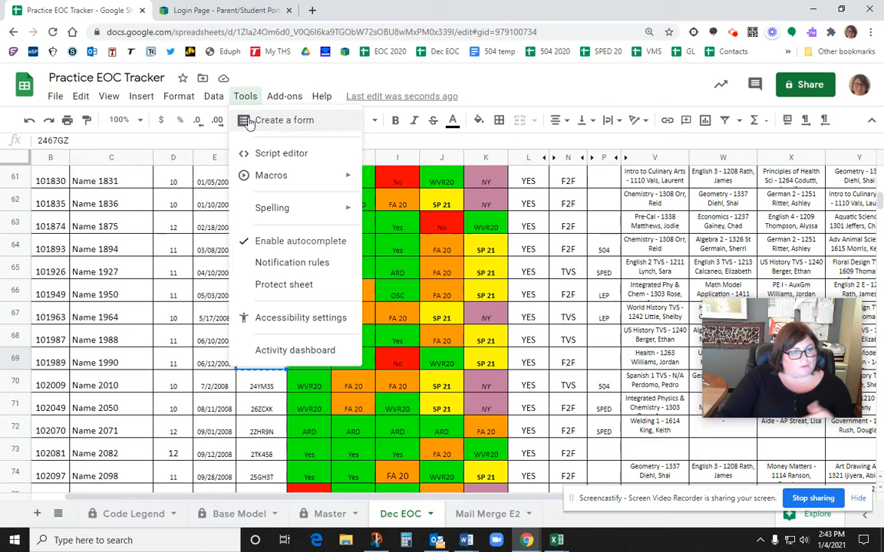
click(215, 104)
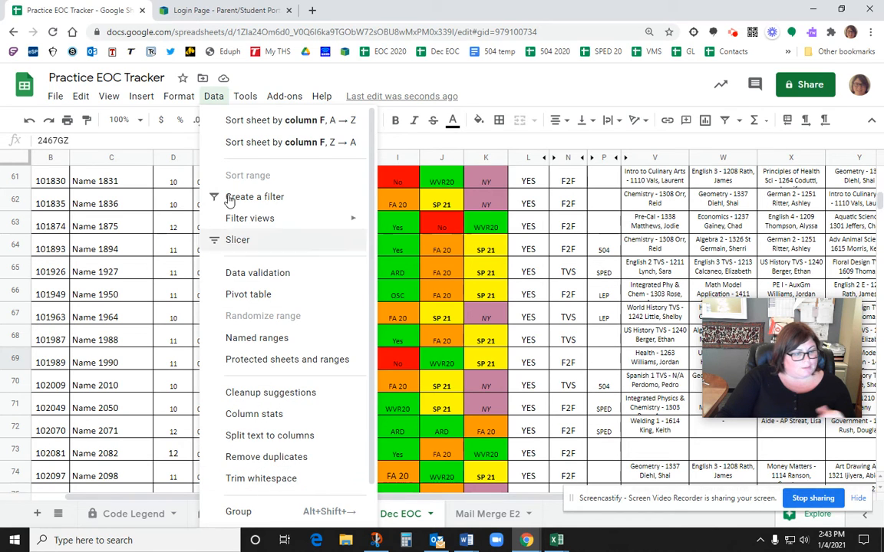
click(180, 102)
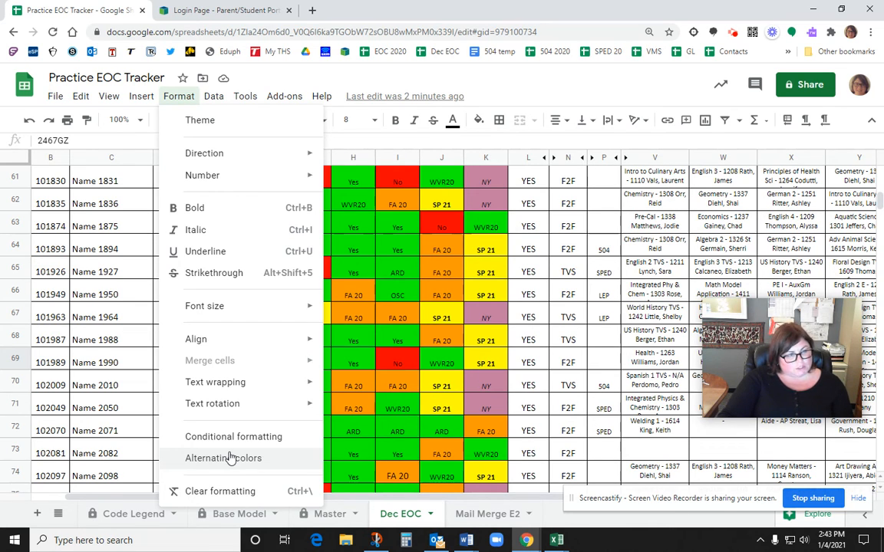
mouse_move(302, 182)
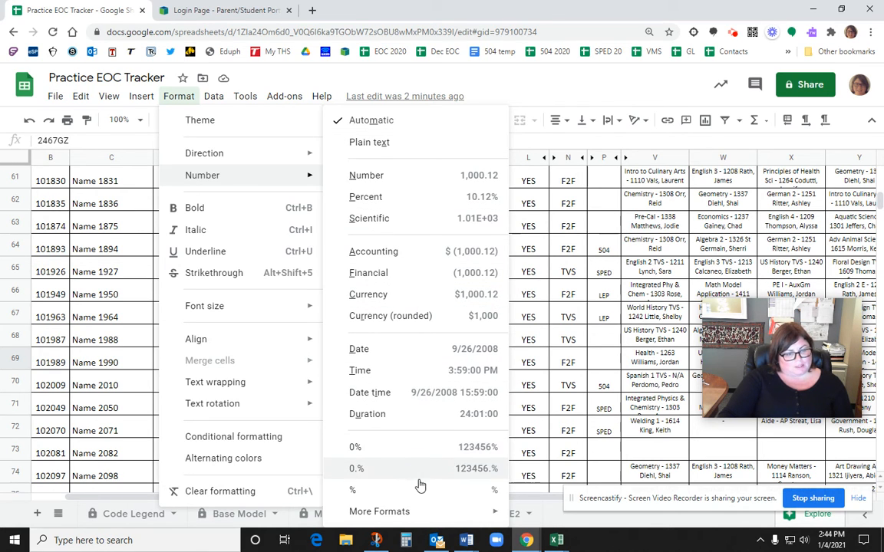
mouse_move(499, 522)
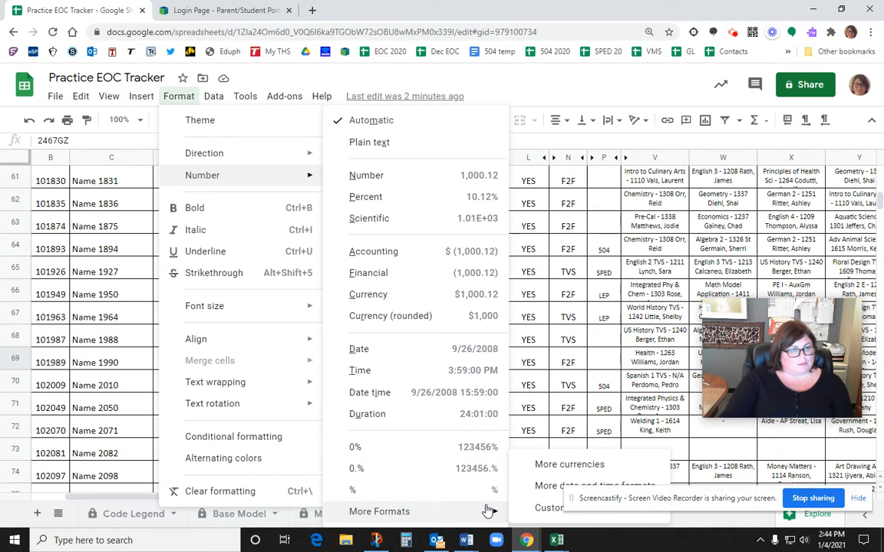
click(141, 97)
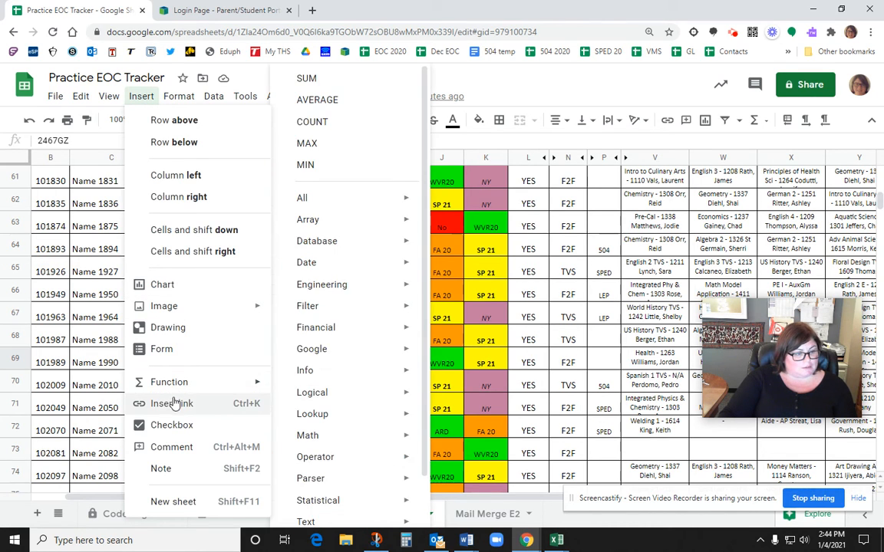
mouse_move(108, 102)
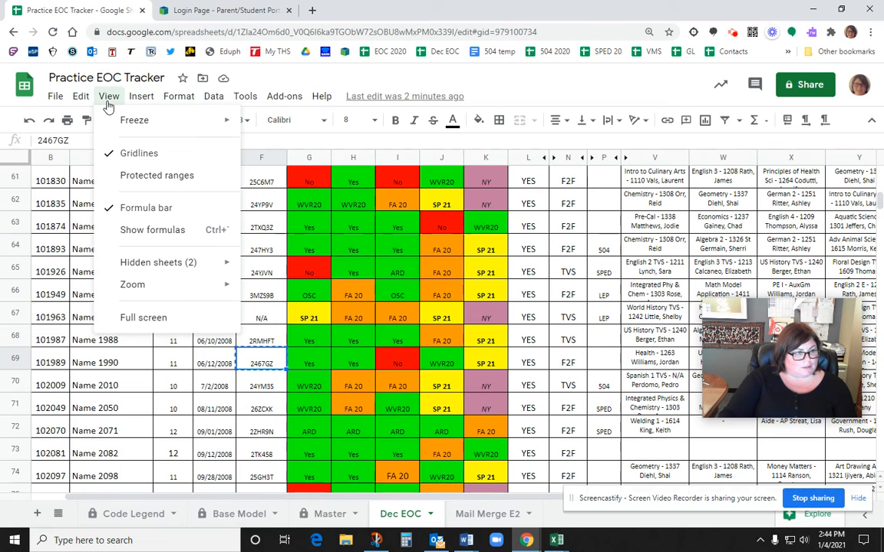
- Freeze the header row with View > Freeze > 1 row
mouse_move(123, 123)
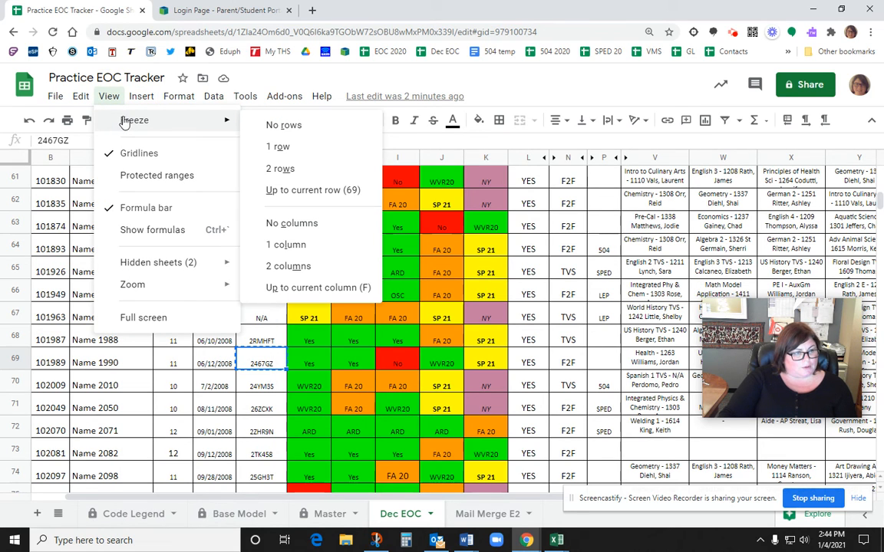
click(302, 151)
scroll(351, 228, down, 7)
scroll(351, 228, down, 11)
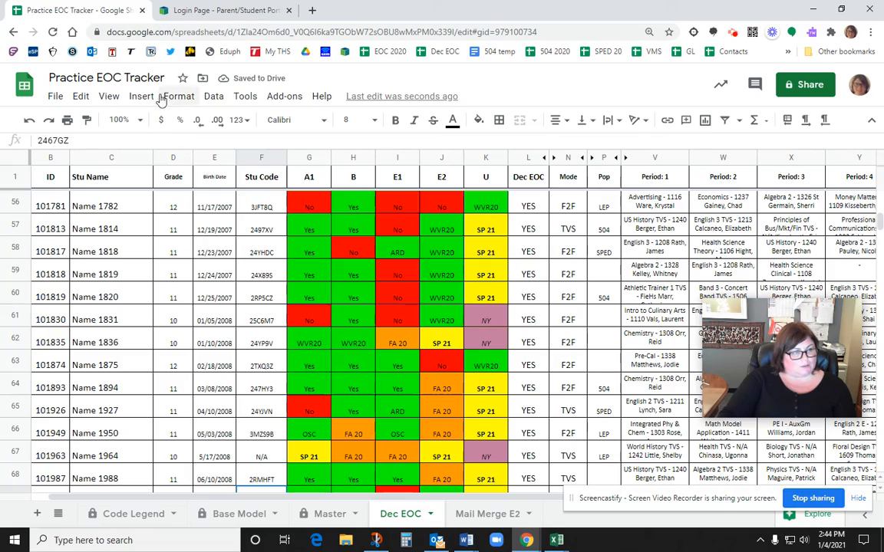
- Unfreeze it by choosing No rows
click(108, 96)
mouse_move(132, 120)
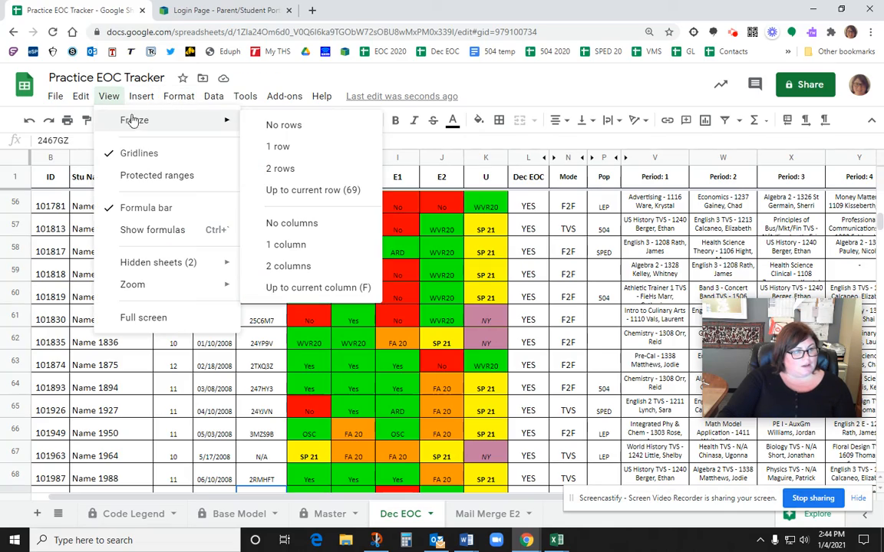
click(275, 125)
scroll(230, 252, down, 7)
scroll(228, 253, down, 3)
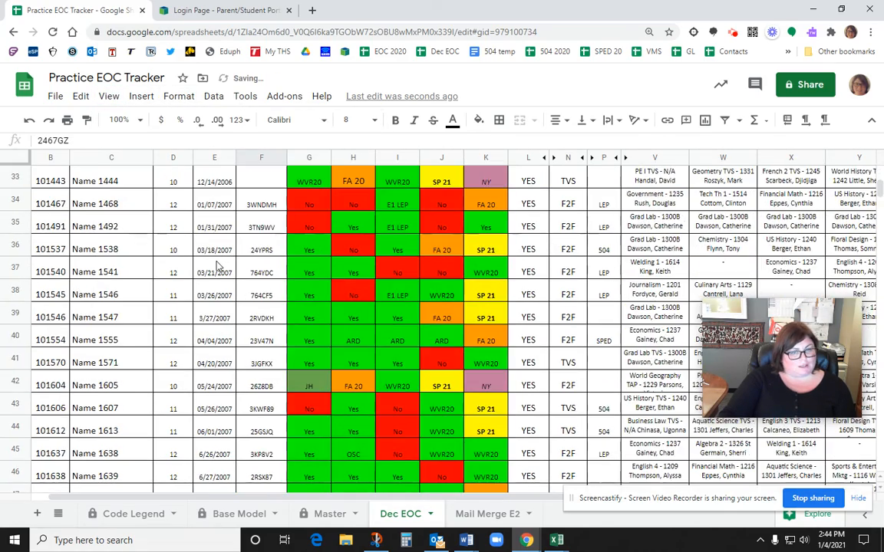
scroll(192, 207, up, 11)
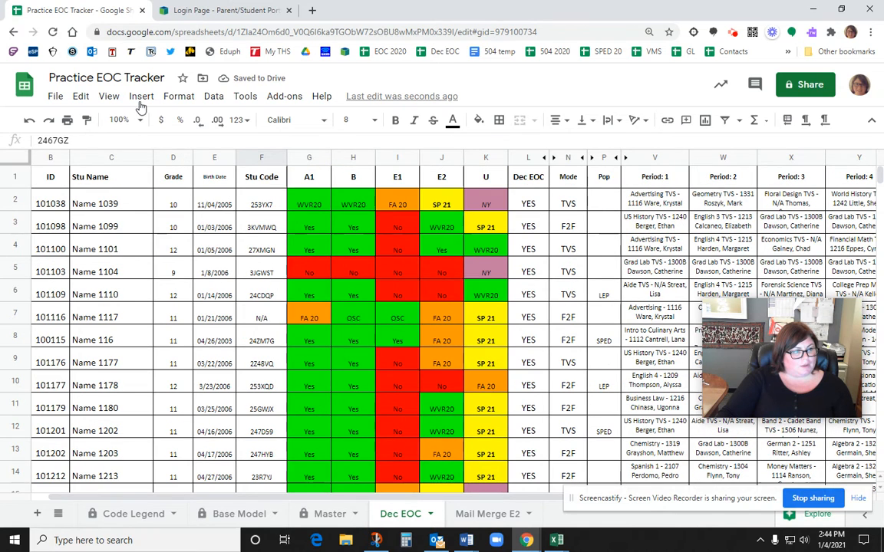
- Freeze 1 row again and scroll left to bring column A (SS) into view
click(106, 97)
mouse_move(128, 126)
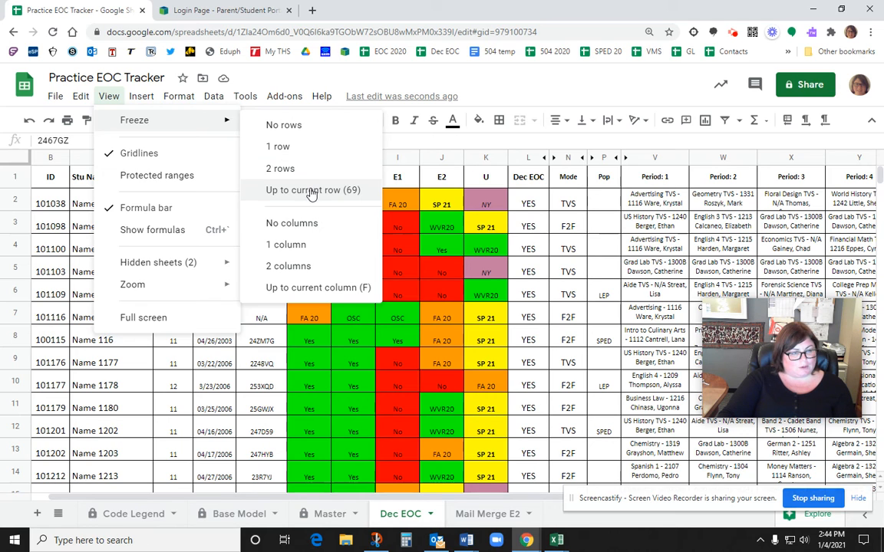
click(280, 148)
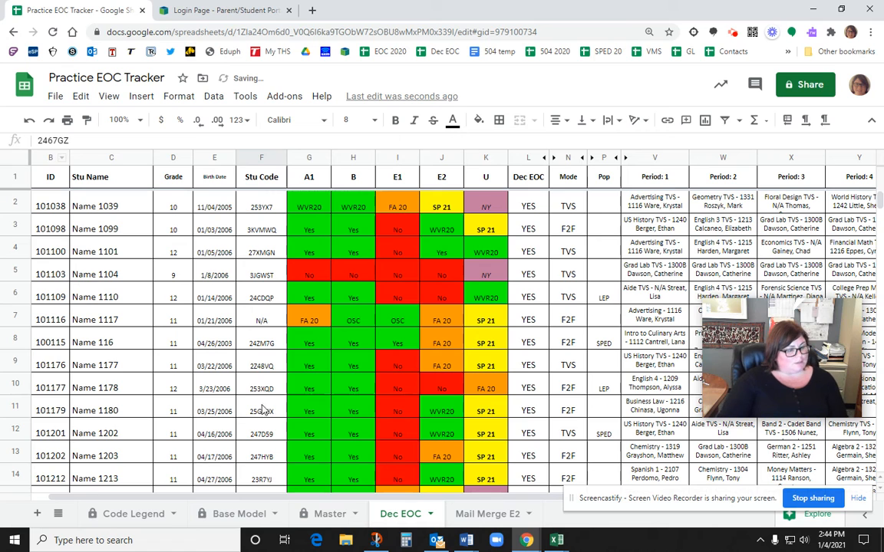
scroll(219, 442, left, 1)
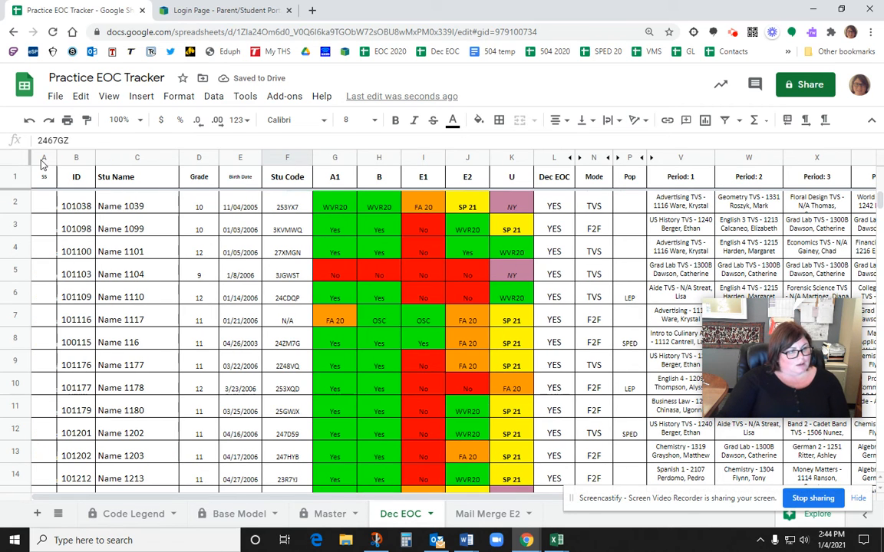
- Select columns A–E (SS through Birth Date) and try Freeze Up to current column
drag(43, 157, 234, 157)
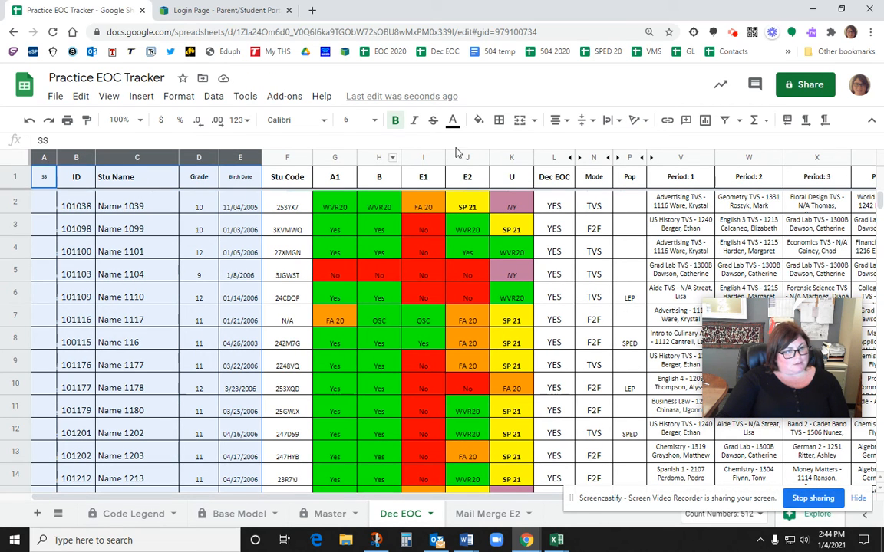
click(179, 96)
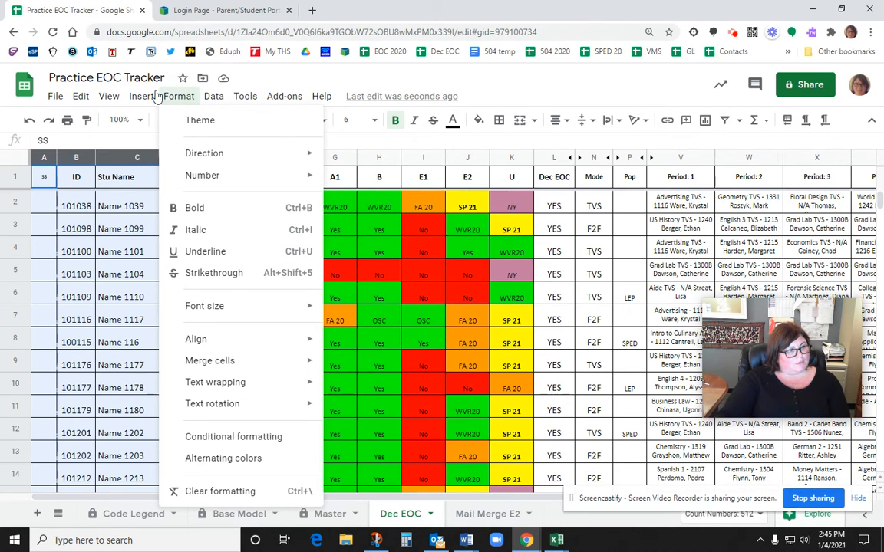
mouse_move(110, 98)
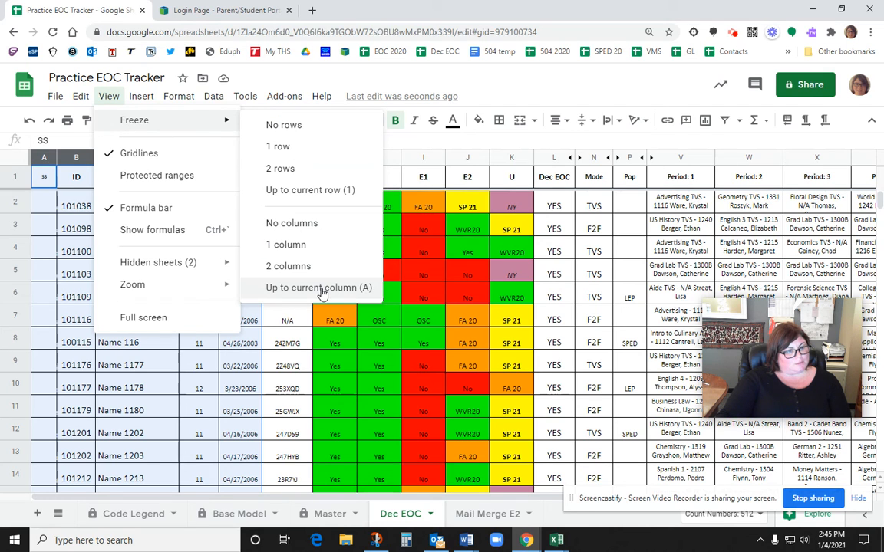
click(319, 193)
drag(345, 499, 63, 482)
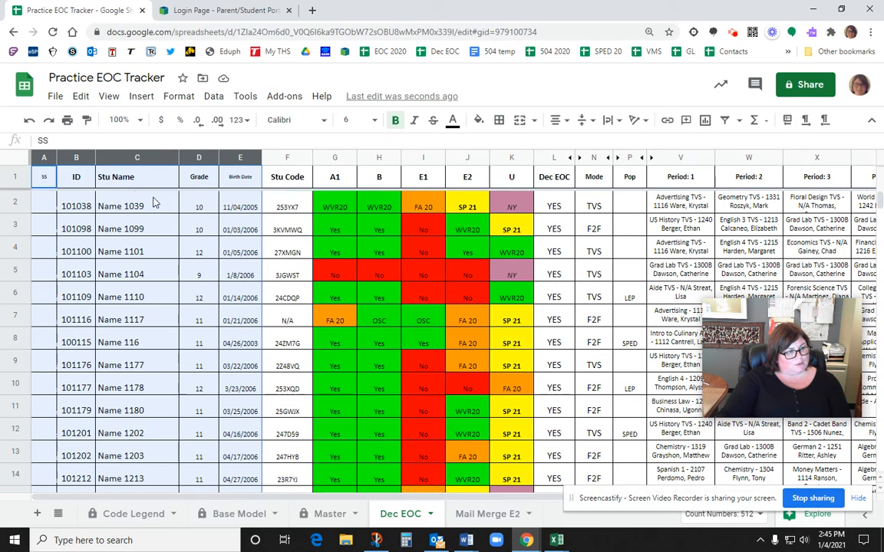
click(80, 97)
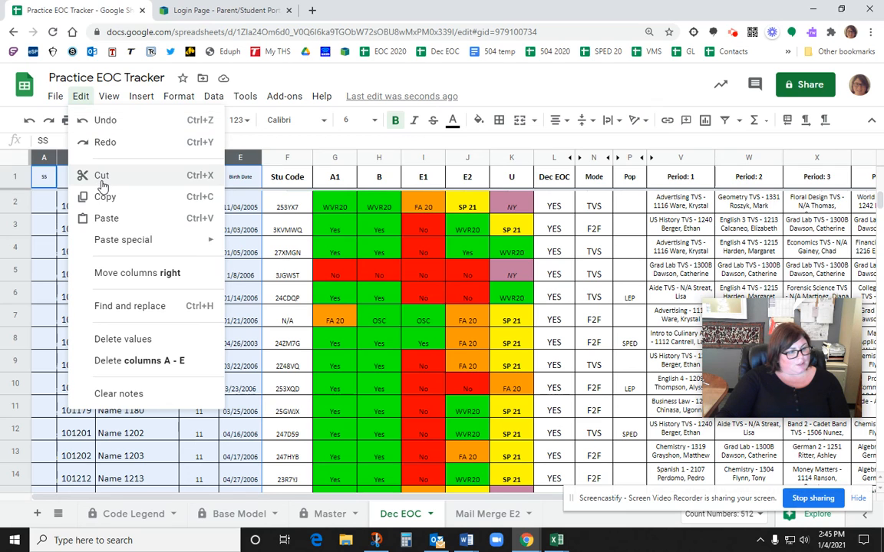
click(55, 98)
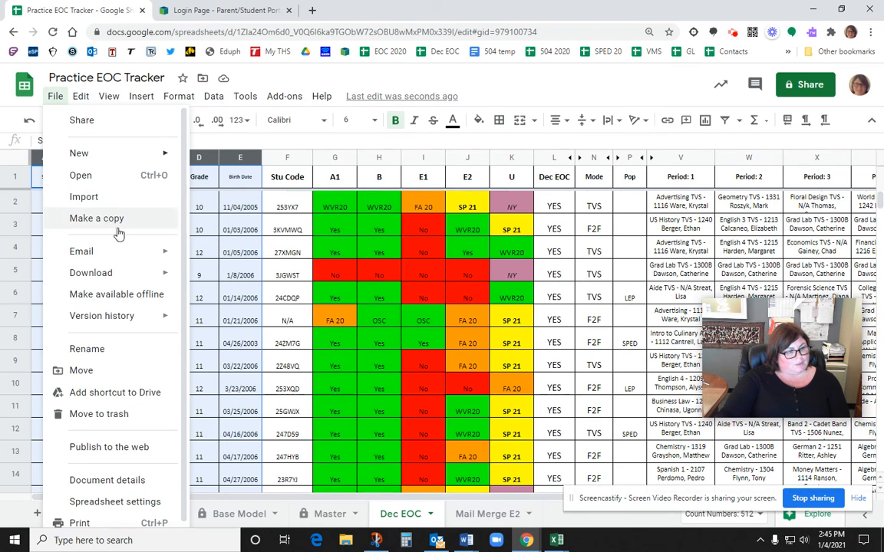
mouse_move(129, 258)
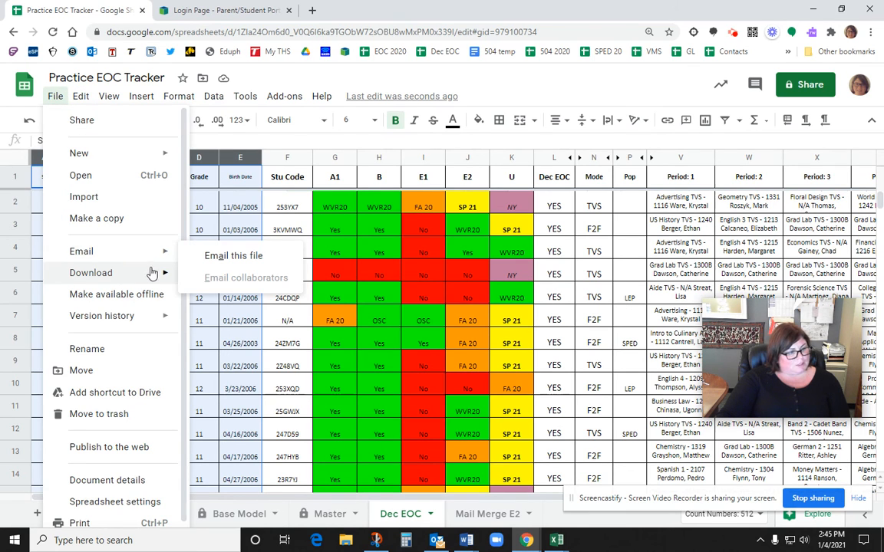
mouse_move(149, 272)
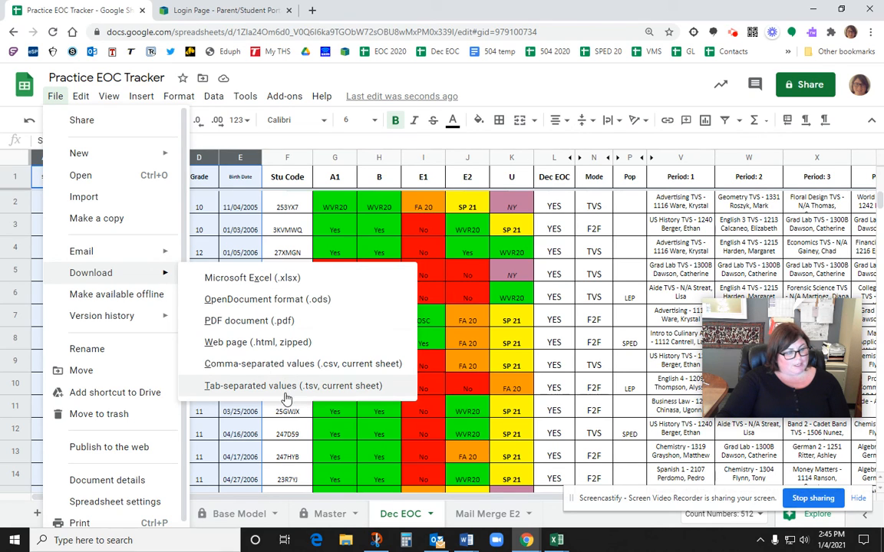
mouse_move(158, 318)
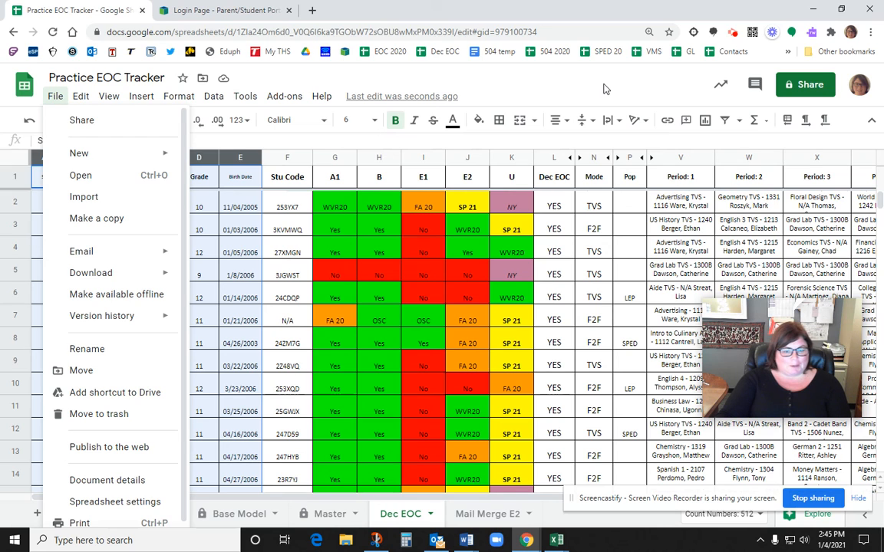
mouse_move(729, 309)
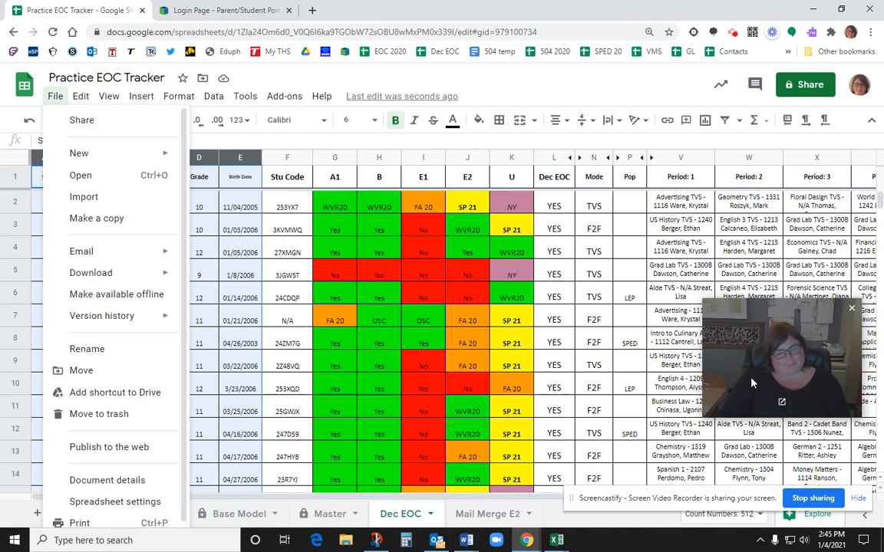